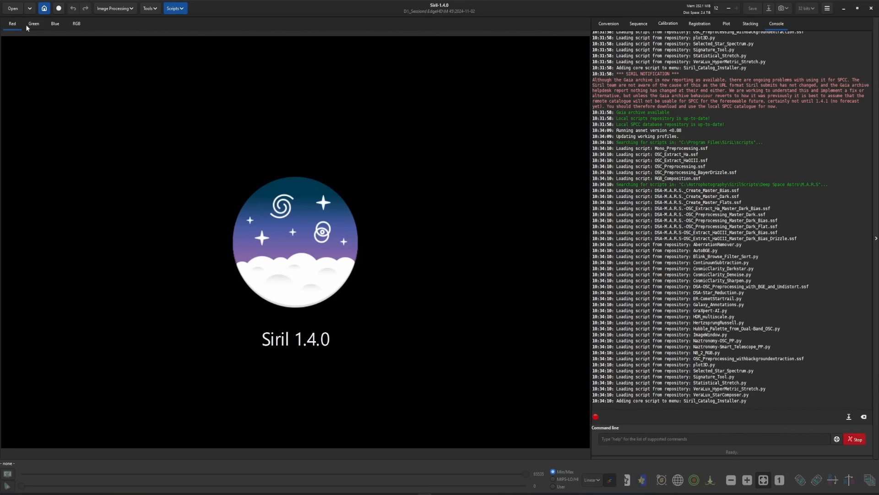
# Open result_24240s.fit and set its display mode to AutoStretch
pyautogui.click(12, 9)
pyautogui.doubleClick(254, 166)
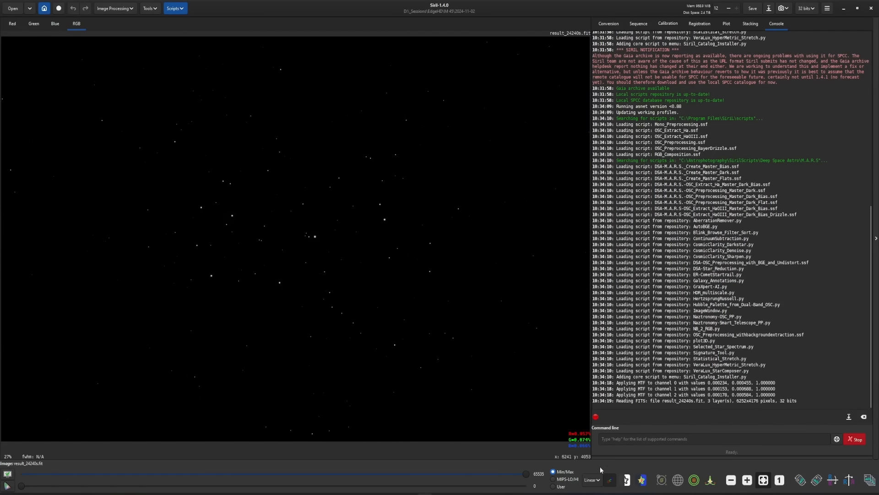
pyautogui.click(592, 480)
pyautogui.click(602, 454)
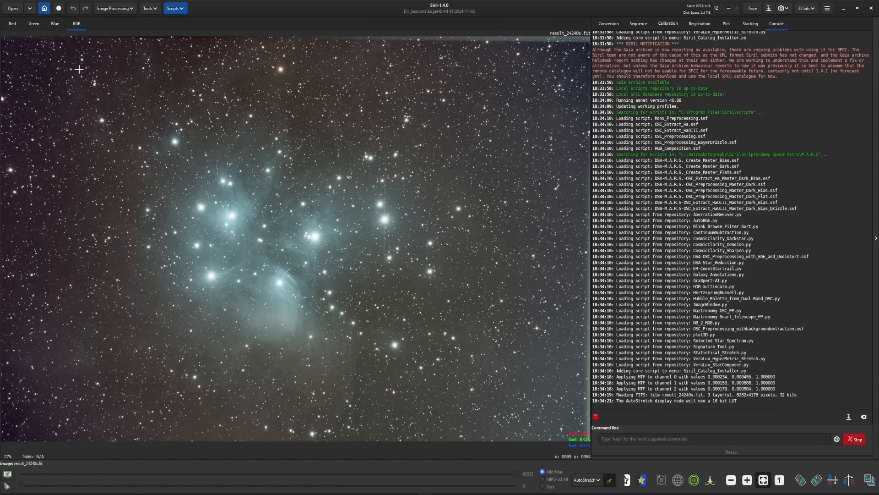
# Crop the image to a selection of about 5971 × 3904 px, trimming the uneven stacking edges
pyautogui.moveTo(16, 51); pyautogui.dragTo(579, 429)
pyautogui.rightClick(435, 281)
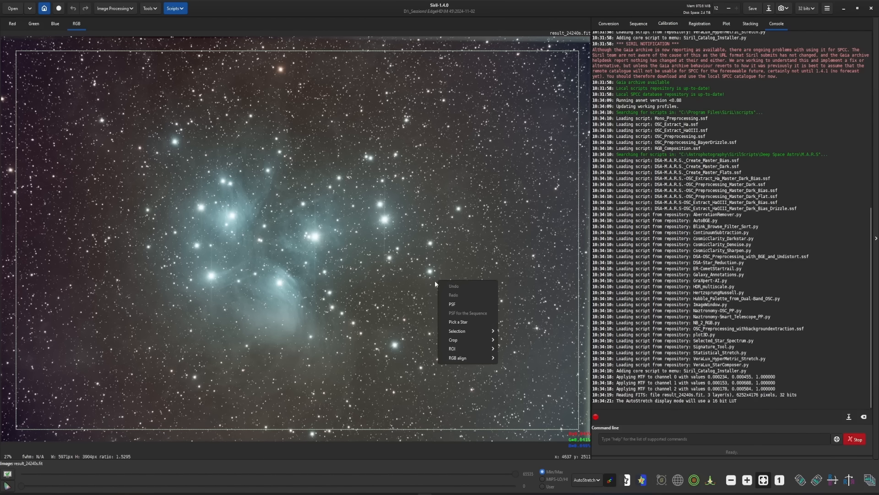
pyautogui.moveTo(458, 339)
pyautogui.click(513, 340)
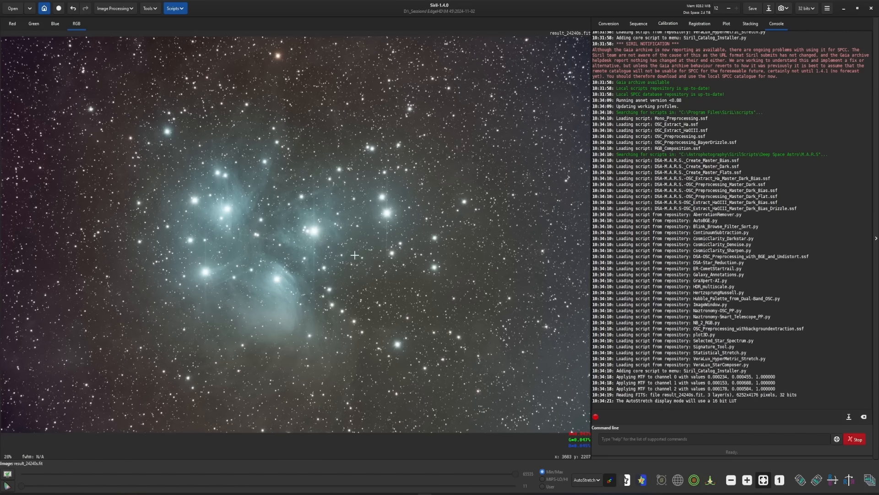
# Remove the background gradient with the AutoBGE.py script and close its dialog
pyautogui.click(182, 9)
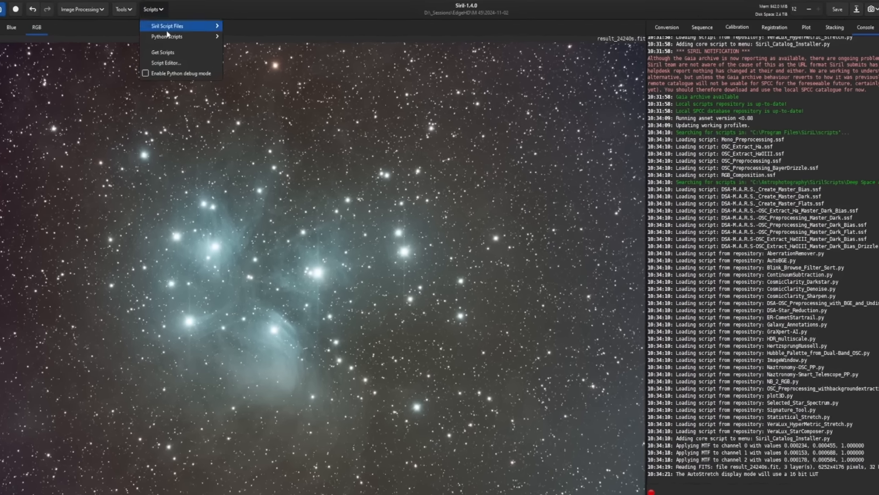
pyautogui.moveTo(188, 32)
pyautogui.moveTo(247, 48)
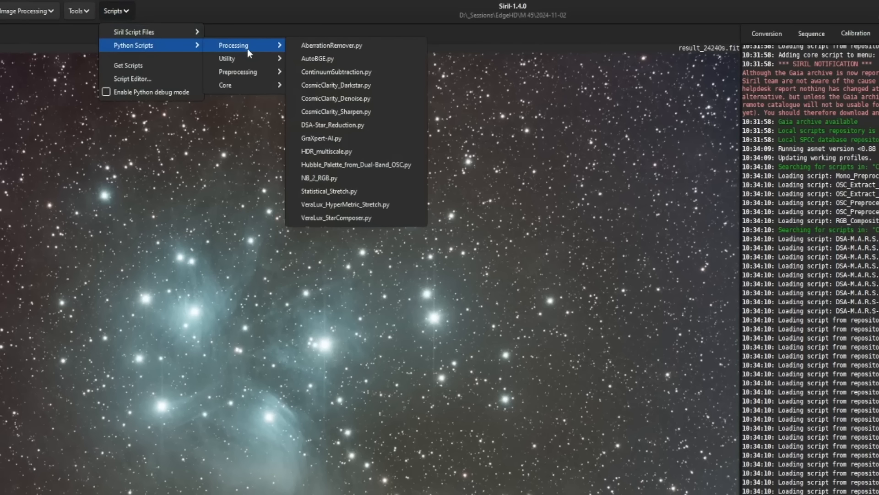
pyautogui.click(340, 58)
pyautogui.click(603, 444)
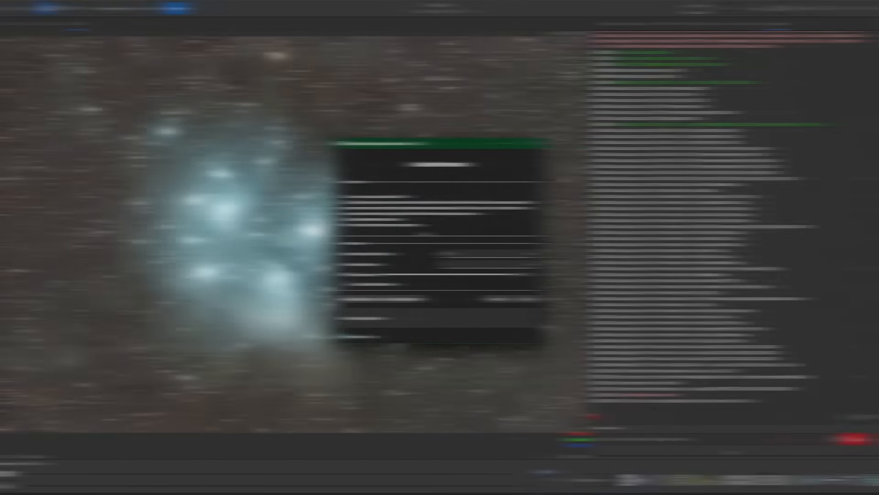
pyautogui.click(526, 299)
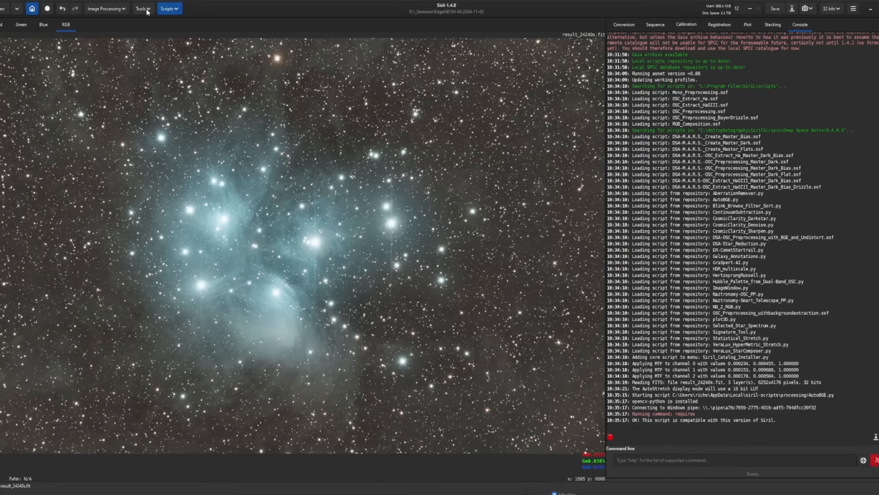
# Plate solve the cropped image with the Image Plate Solver
pyautogui.click(149, 8)
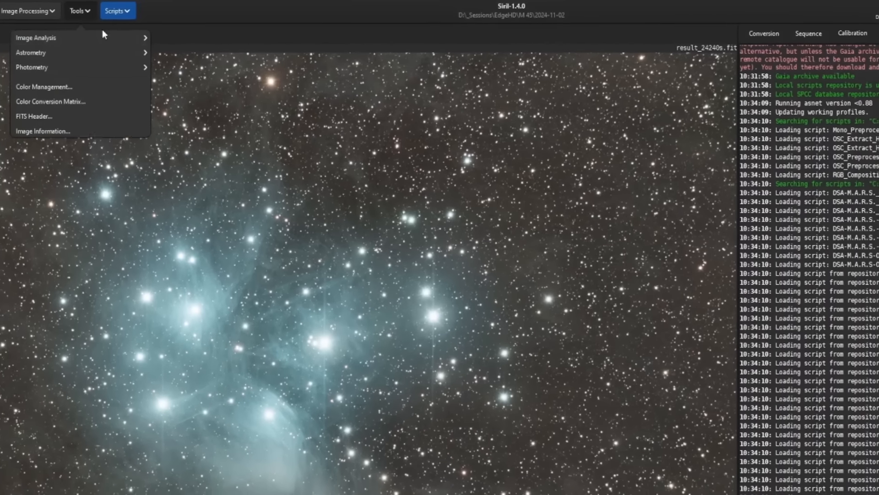
pyautogui.click(91, 51)
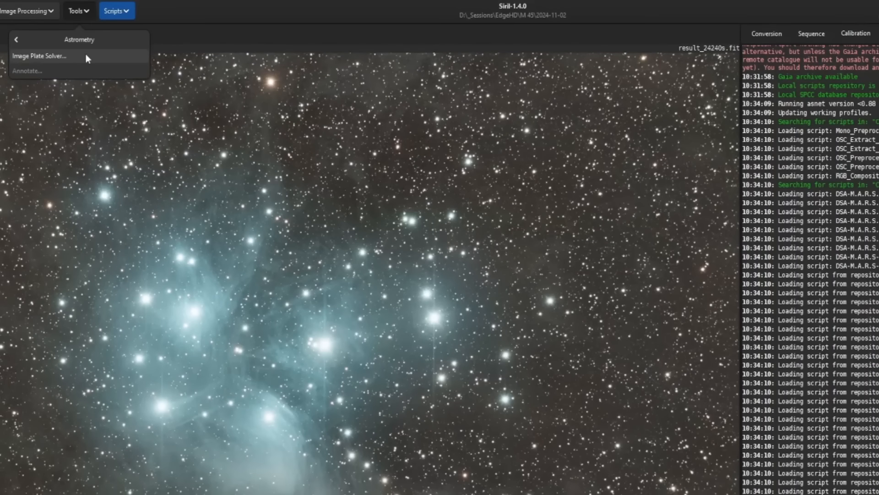
pyautogui.click(87, 56)
pyautogui.click(630, 494)
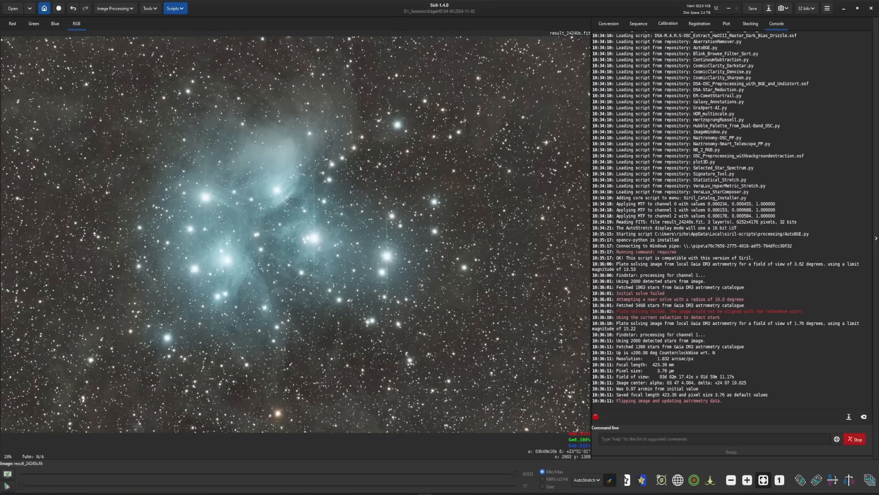
# Run Spectrophotometric Color Calibration for the Sony IMX571 sensor and Optolong L-Pro filter, with fit plotting turned off
pyautogui.click(120, 7)
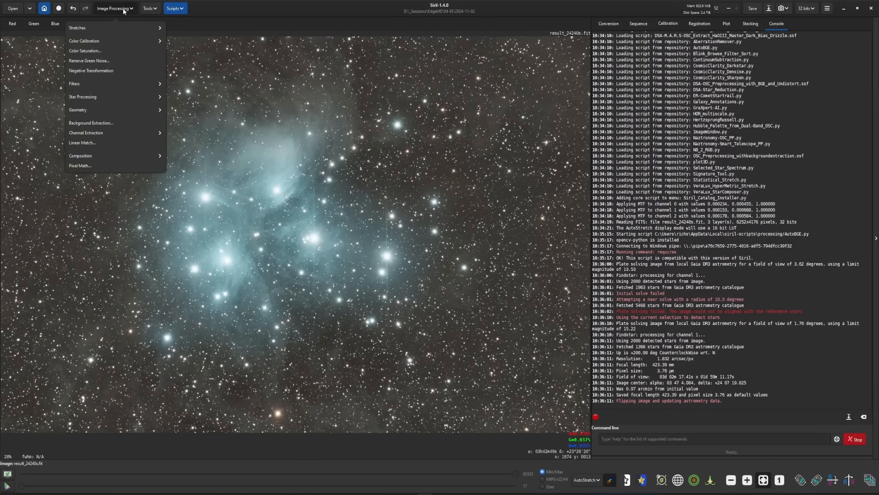
pyautogui.click(151, 37)
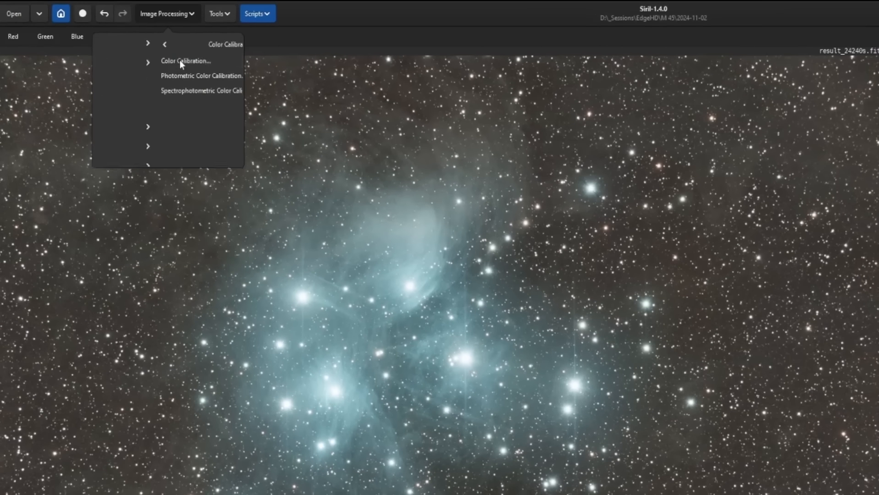
pyautogui.click(216, 92)
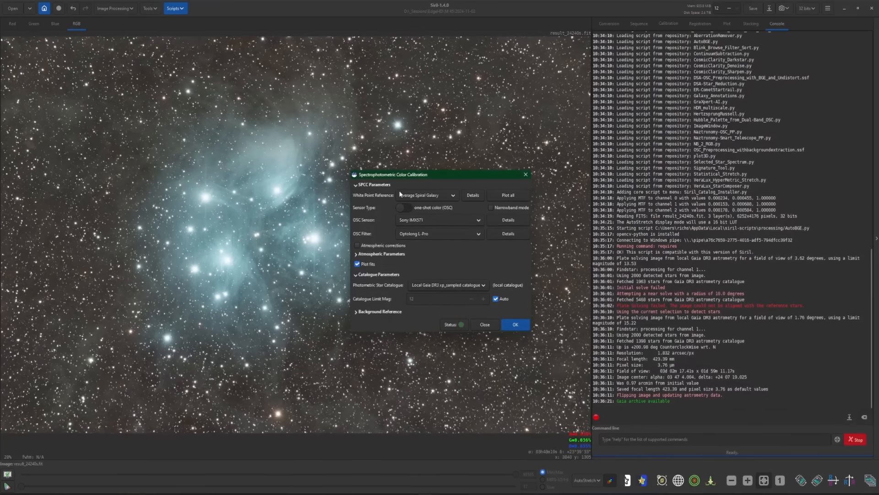
pyautogui.click(530, 397)
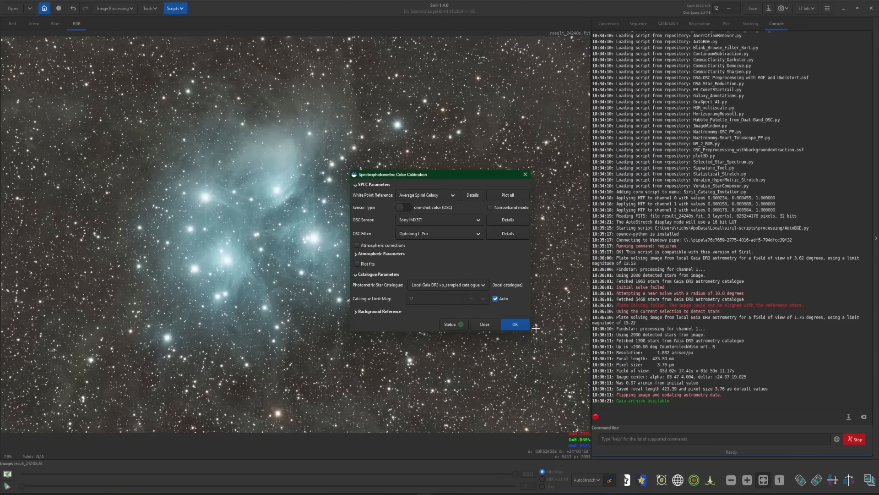
pyautogui.click(515, 325)
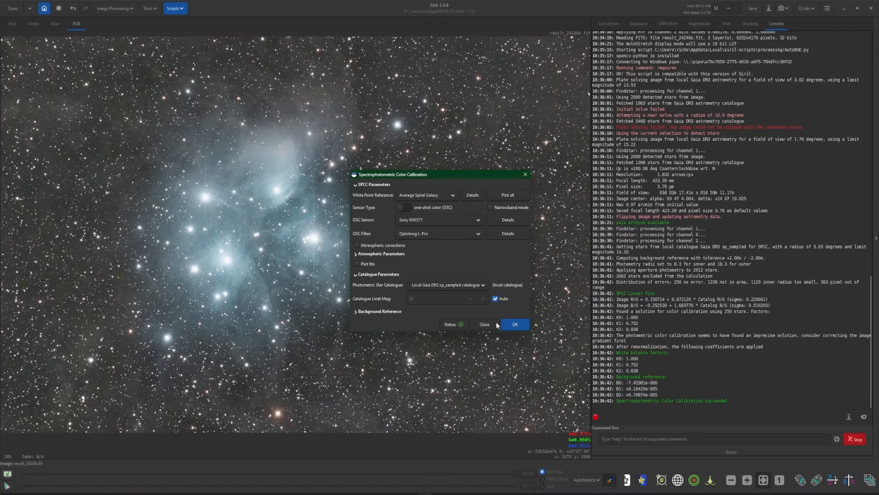
pyautogui.click(496, 324)
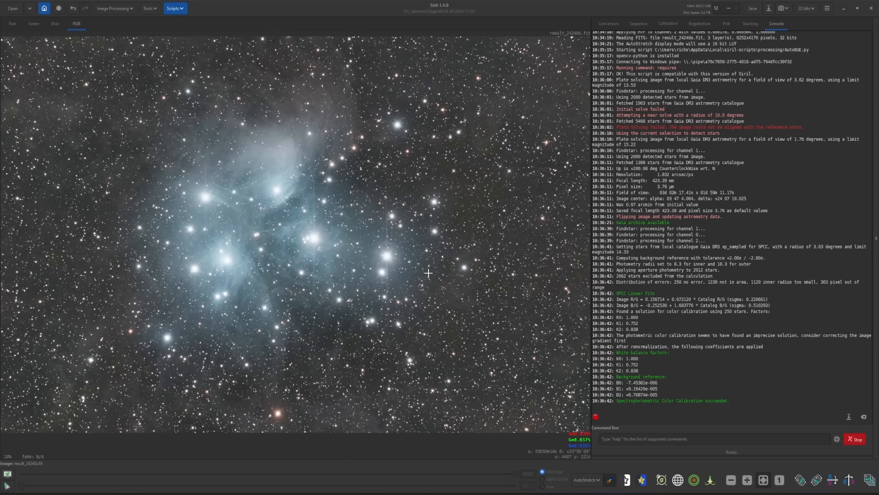
# Remove the stars with StarNet, pre-stretching the linear image and generating a star mask
pyautogui.click(115, 8)
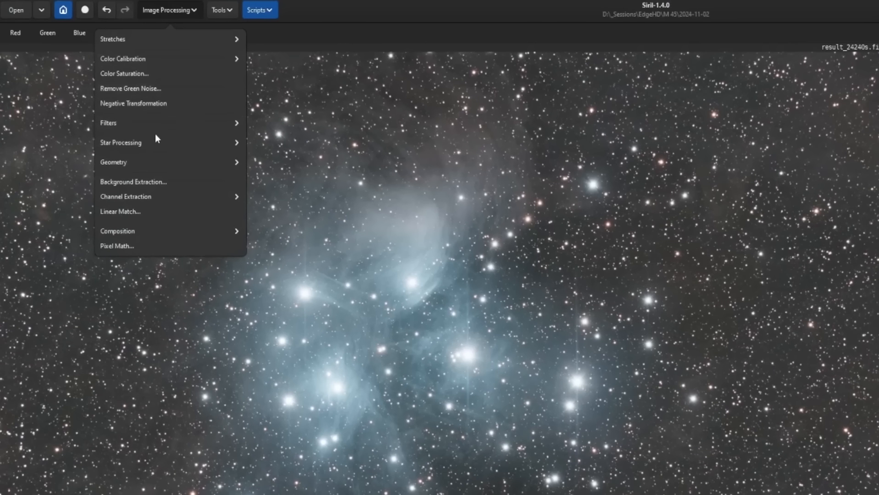
pyautogui.click(155, 140)
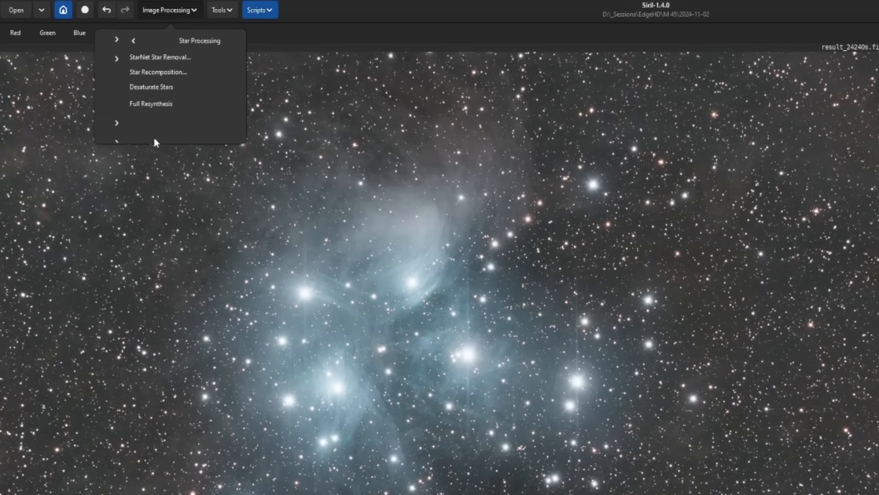
pyautogui.click(164, 55)
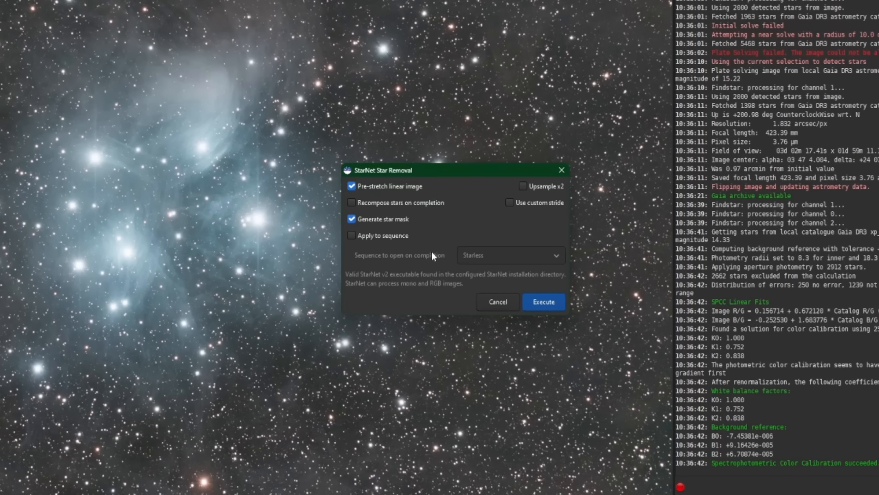
pyautogui.click(541, 306)
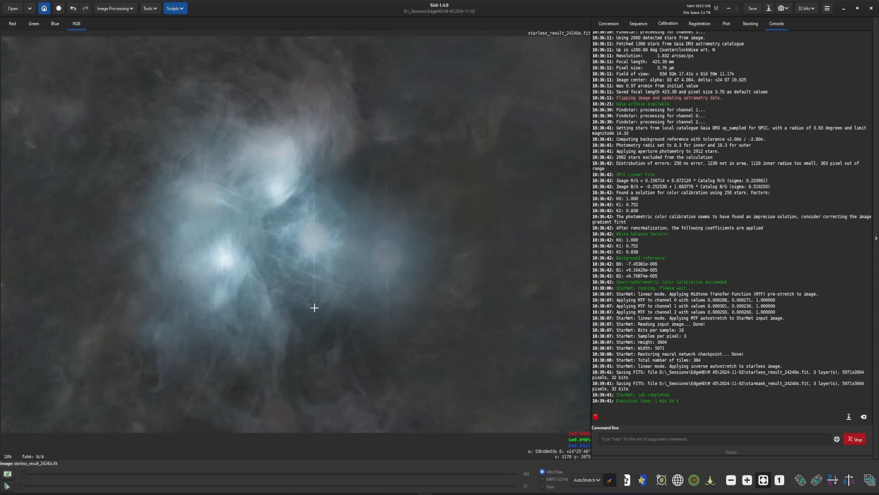
# Set the starless image's display to Linear with user-defined cut-offs and raise the upper one to 65535
pyautogui.click(589, 480)
pyautogui.click(580, 405)
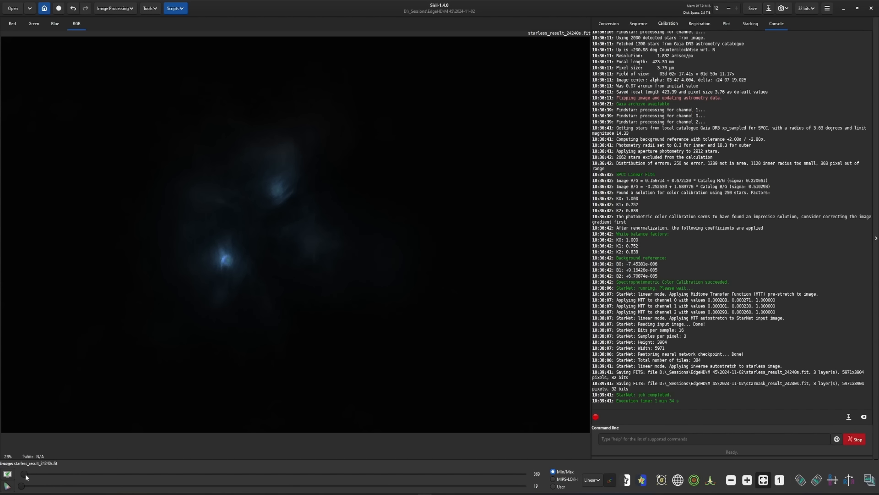
pyautogui.moveTo(25, 474); pyautogui.dragTo(493, 474)
pyautogui.click(553, 486)
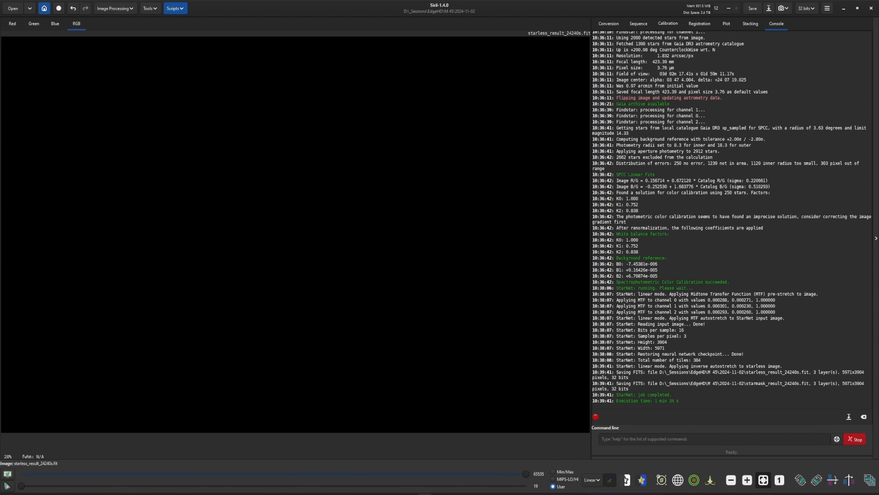
# Stretch the starless image with VeraLux_HyperMetric_Stretch.py in Ready-to-Use mode, with the live preview placed beside the settings, and close the script
pyautogui.click(175, 9)
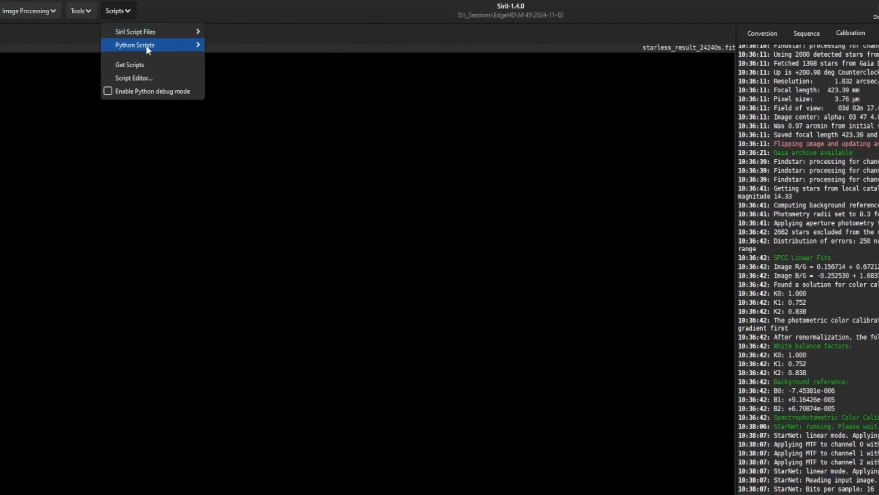
pyautogui.moveTo(160, 50)
pyautogui.moveTo(227, 45)
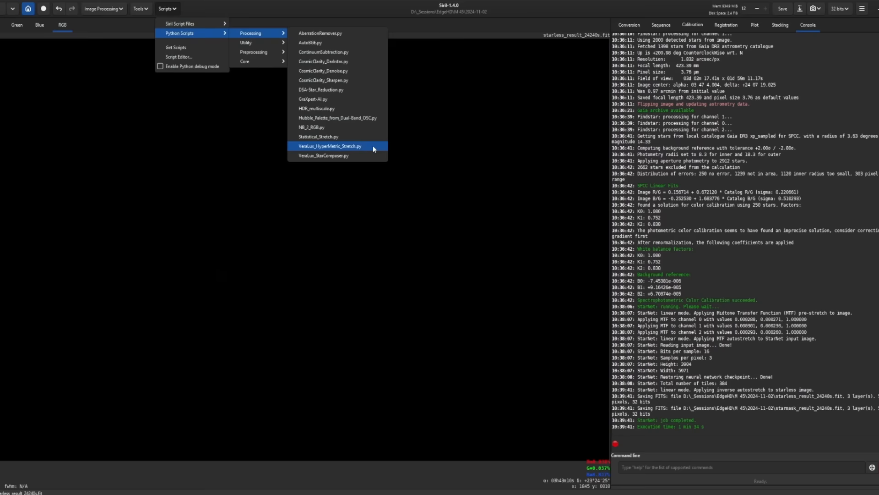
pyautogui.click(398, 205)
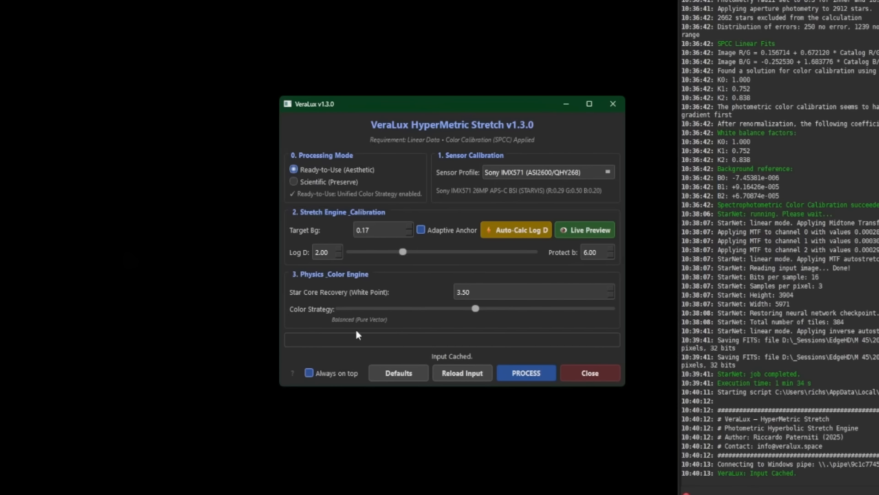
pyautogui.click(588, 229)
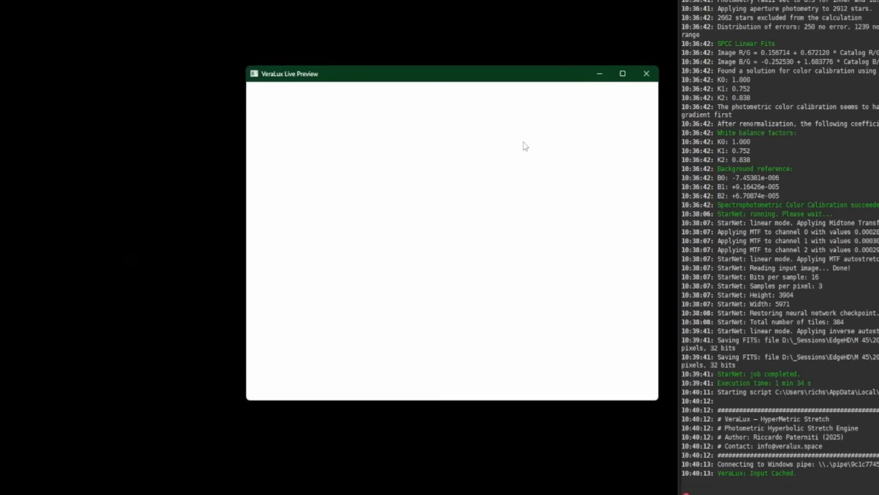
pyautogui.moveTo(526, 76); pyautogui.dragTo(243, 94)
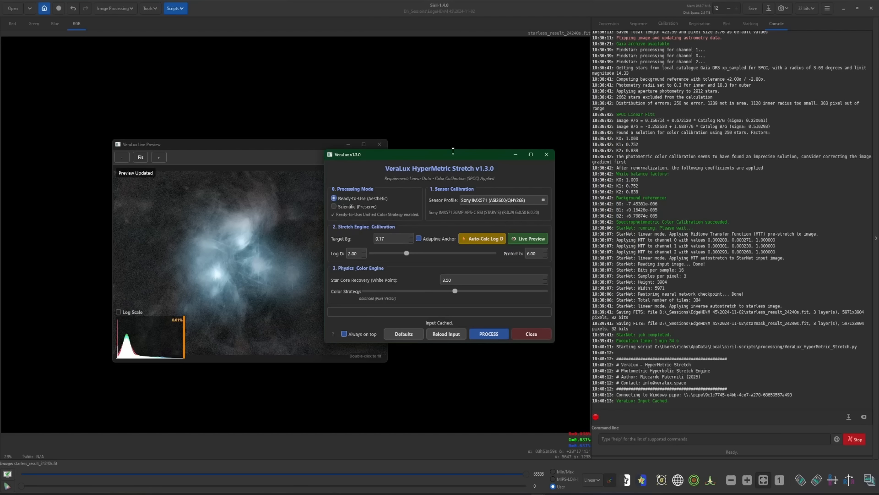
pyautogui.moveTo(452, 141); pyautogui.dragTo(533, 155)
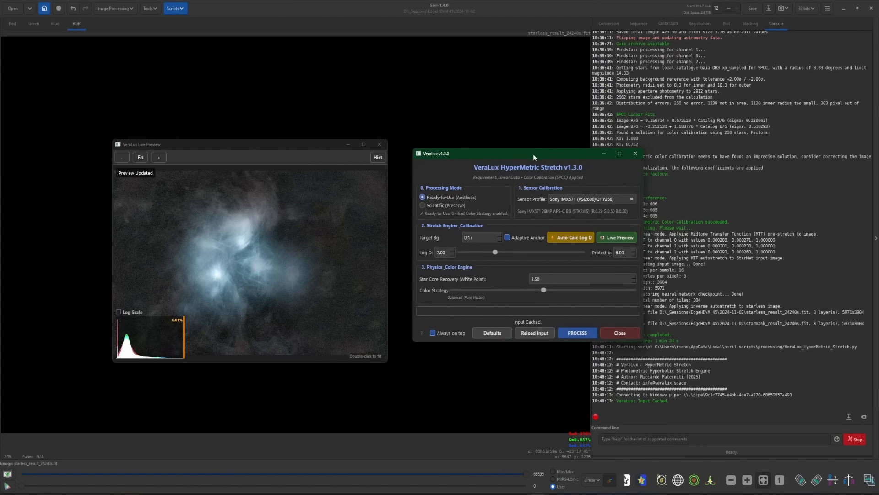
pyautogui.click(578, 334)
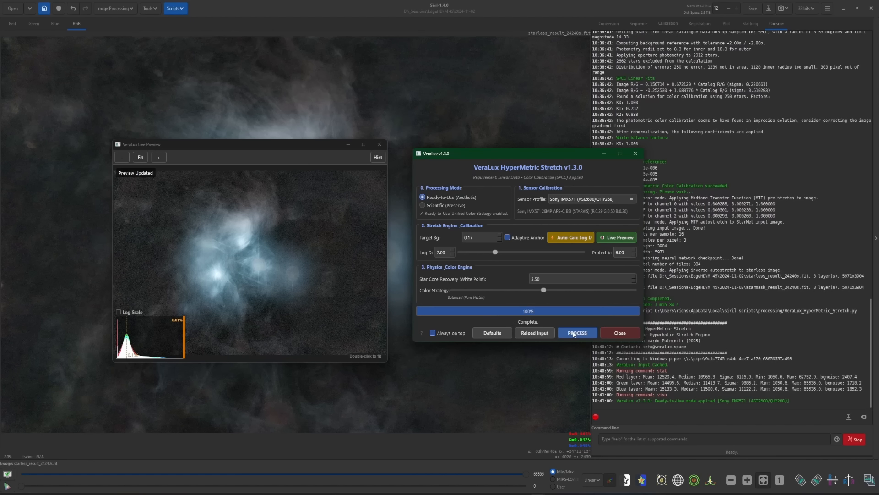
pyautogui.click(619, 334)
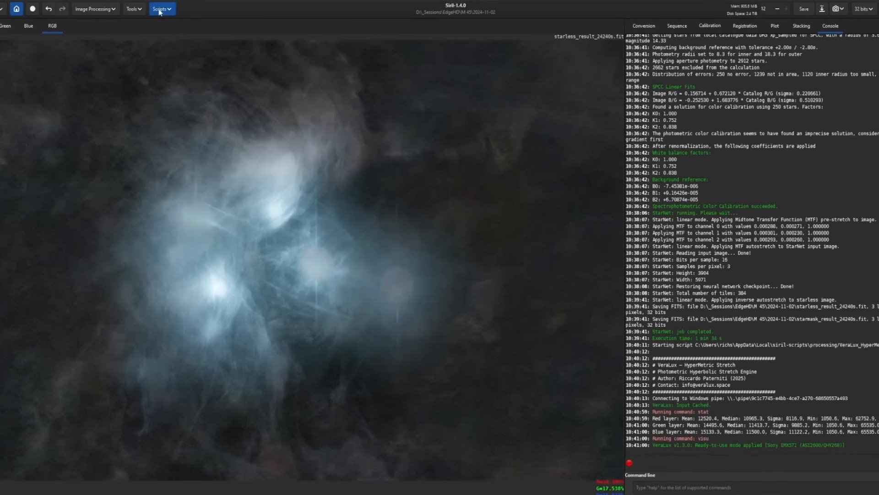
# Sharpen the starless image with CosmicClarity_Sharpen.py in Non-Stellar Only mode, with the non-stellar amount set to 0.70
pyautogui.click(175, 8)
pyautogui.moveTo(185, 32)
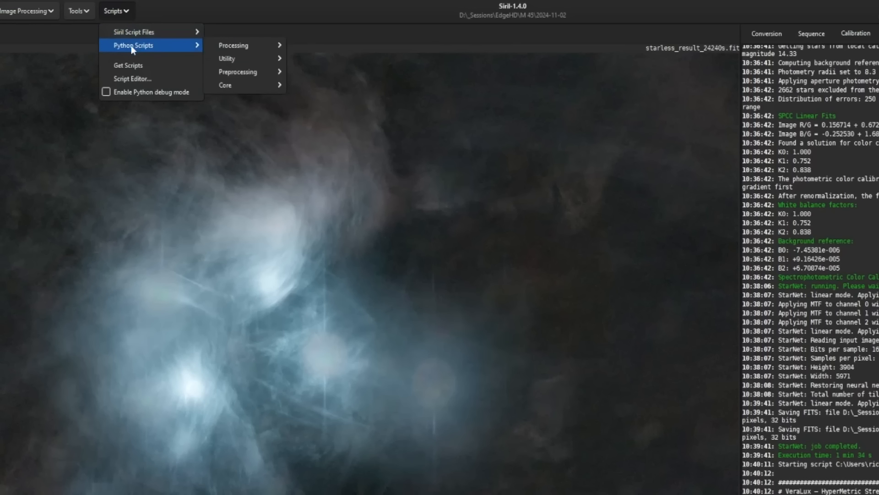
pyautogui.moveTo(243, 45)
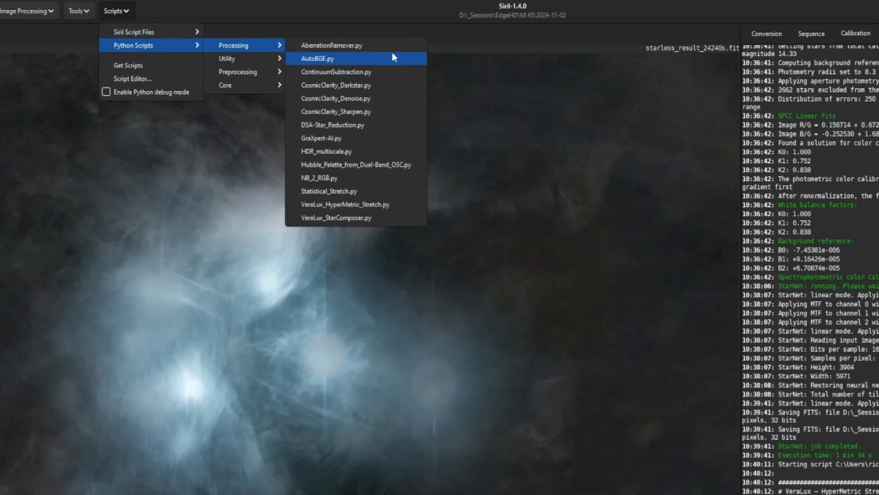
pyautogui.click(348, 114)
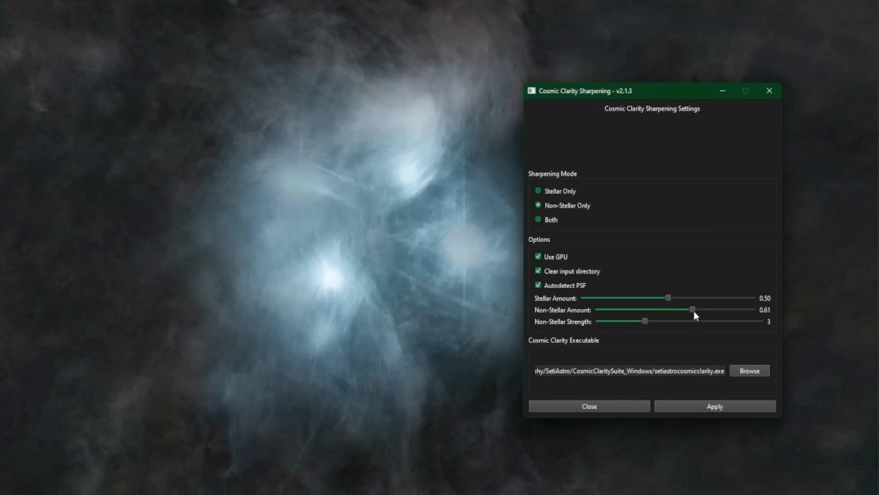
pyautogui.moveTo(702, 314); pyautogui.dragTo(704, 314)
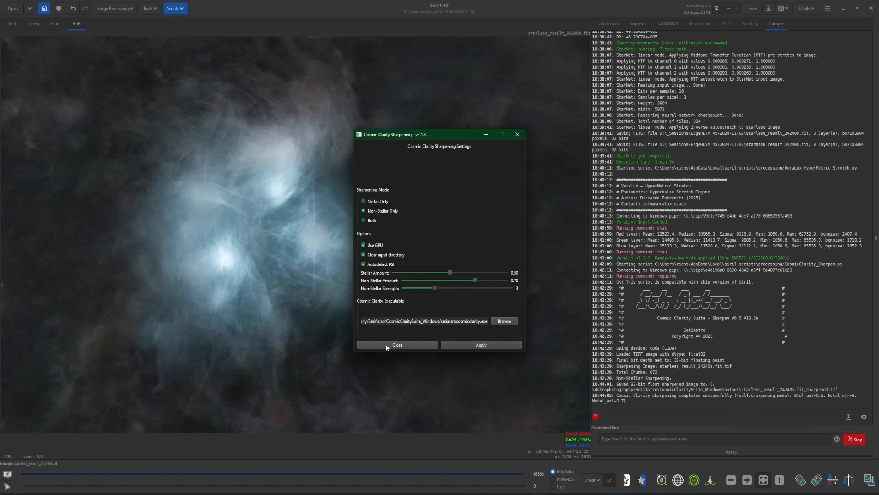
# Close the sharpening script, denoise the starless image with CosmicClarity_Denoise.py in Full mode at strength 0.65, and save it
pyautogui.click(387, 344)
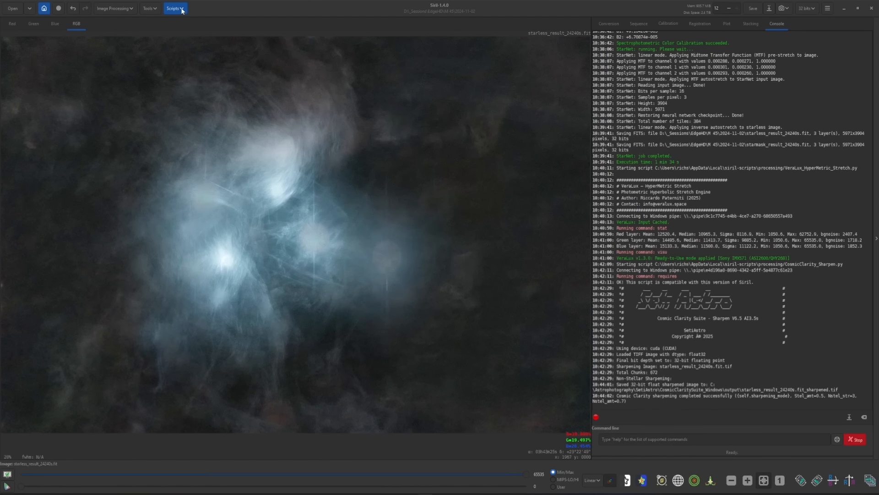
pyautogui.click(183, 13)
pyautogui.moveTo(209, 31)
pyautogui.moveTo(225, 48)
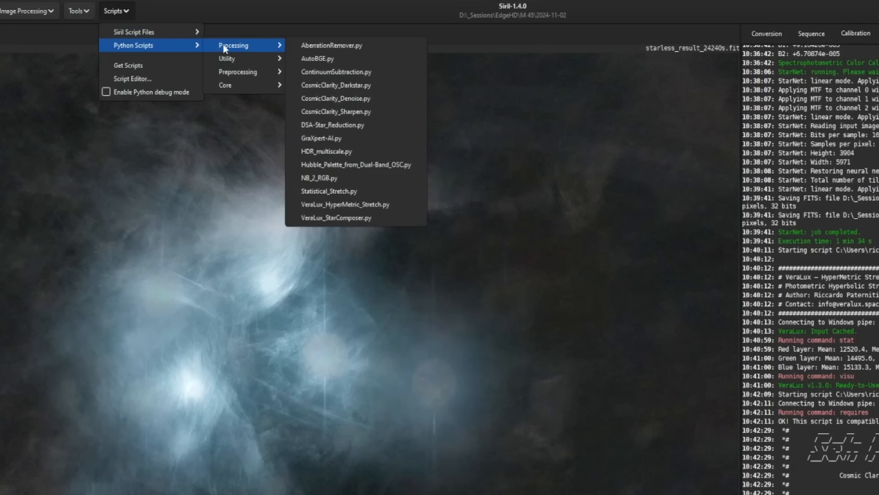
pyautogui.click(375, 97)
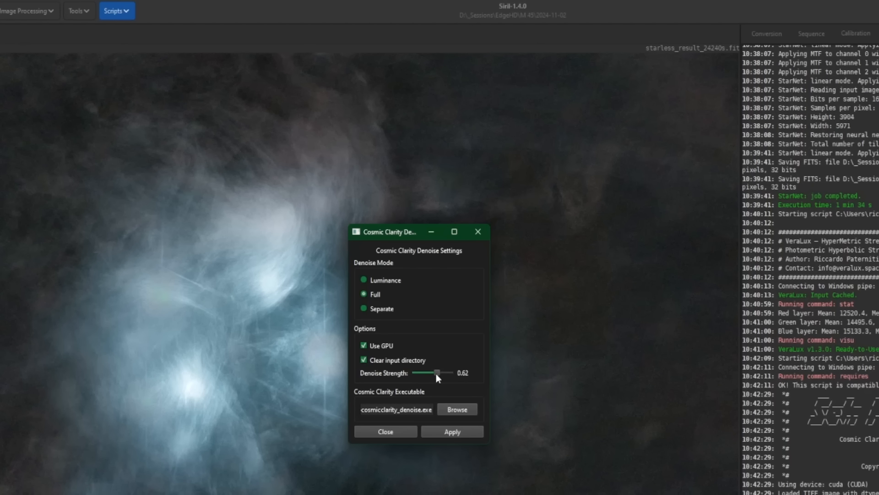
pyautogui.moveTo(436, 373); pyautogui.dragTo(439, 372)
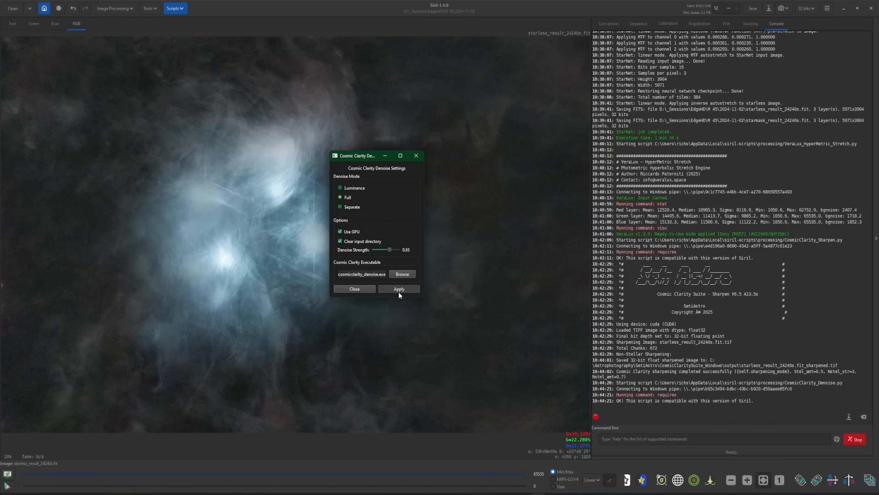
pyautogui.click(398, 291)
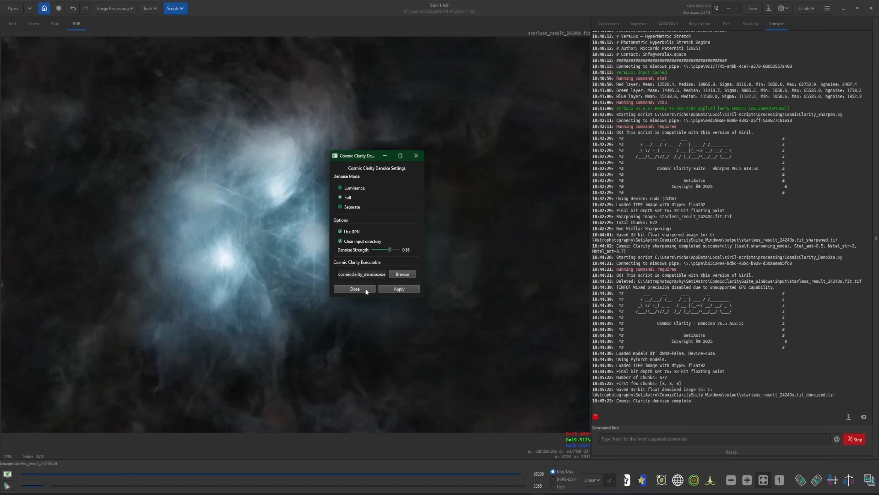
pyautogui.click(355, 289)
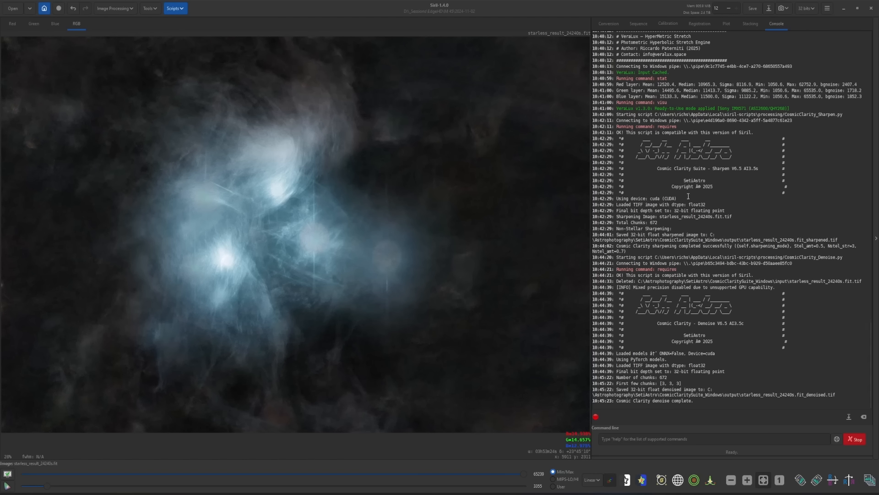
pyautogui.click(753, 9)
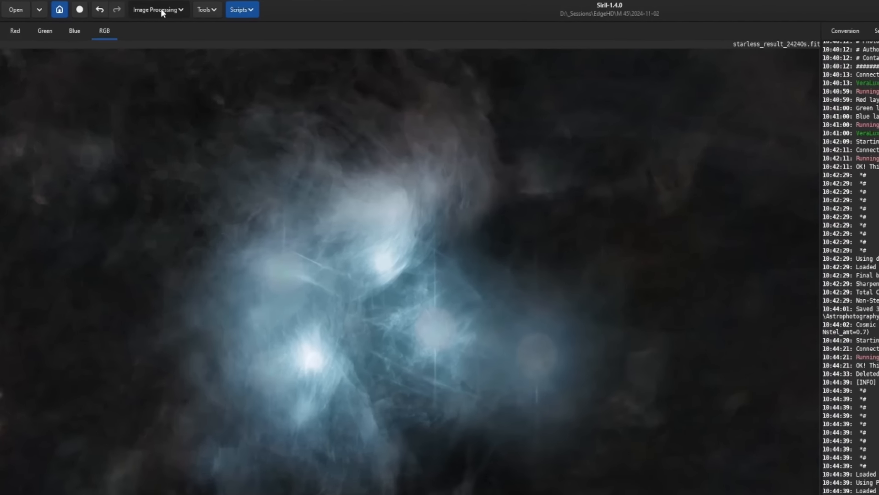
# Recombine starless_result_24240s.fit with starmask_result_24240s.fit through Star Recomposition, using a star stretch factor of 5.000
pyautogui.click(115, 8)
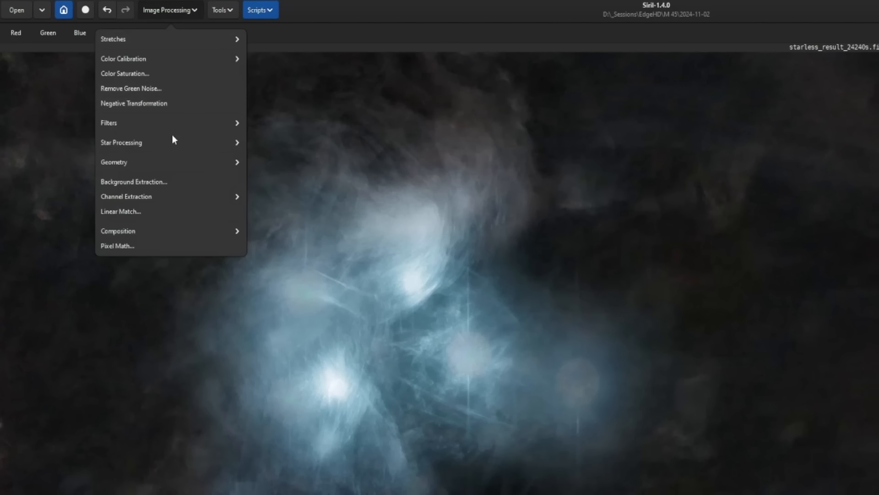
pyautogui.click(148, 145)
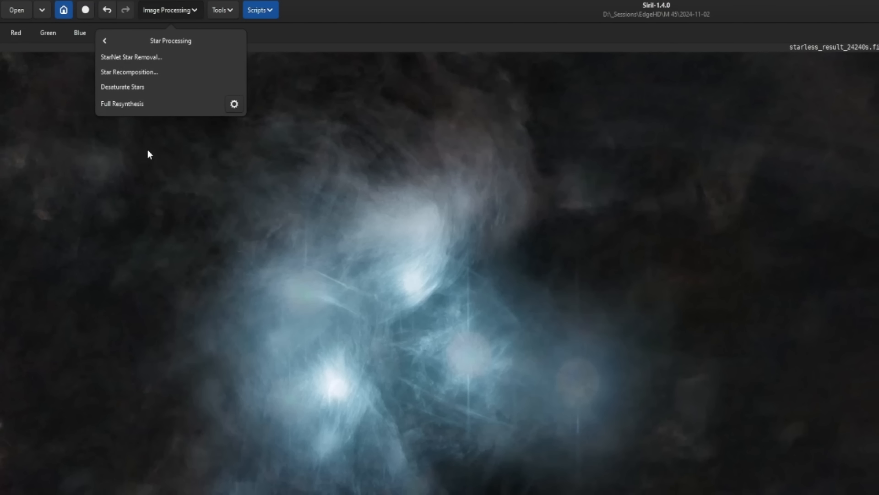
pyautogui.click(135, 74)
pyautogui.click(711, 403)
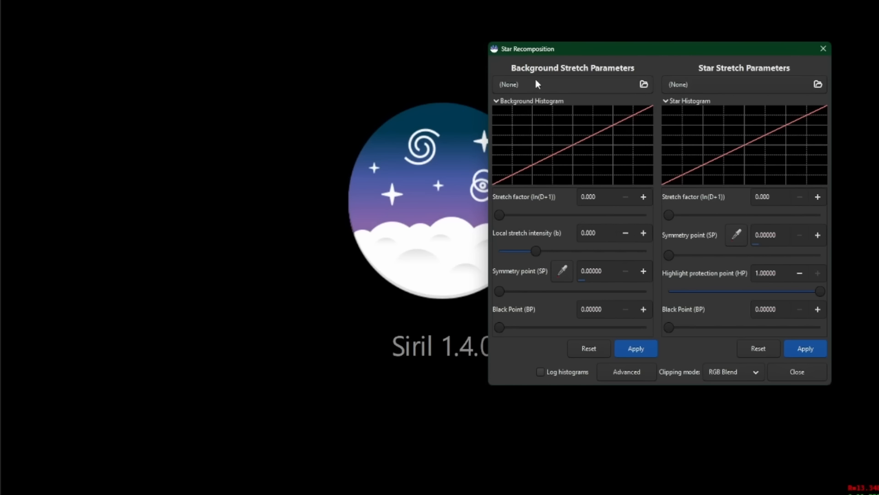
pyautogui.click(538, 84)
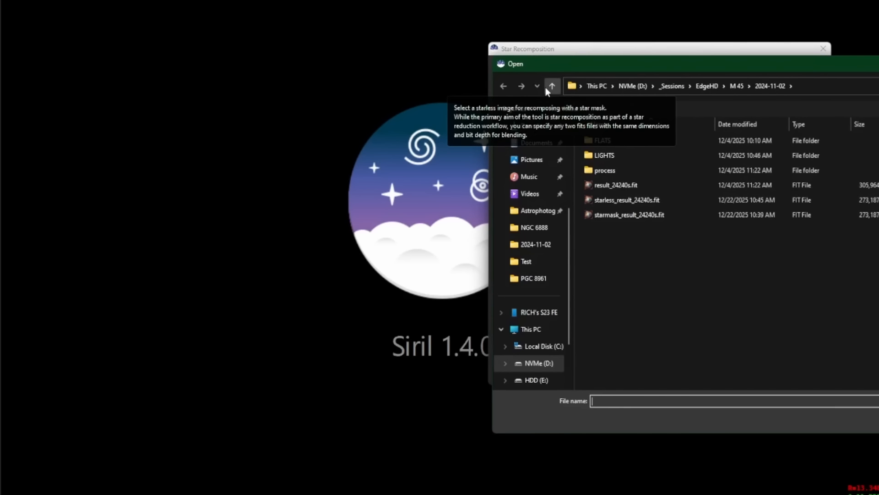
pyautogui.doubleClick(623, 200)
pyautogui.click(726, 87)
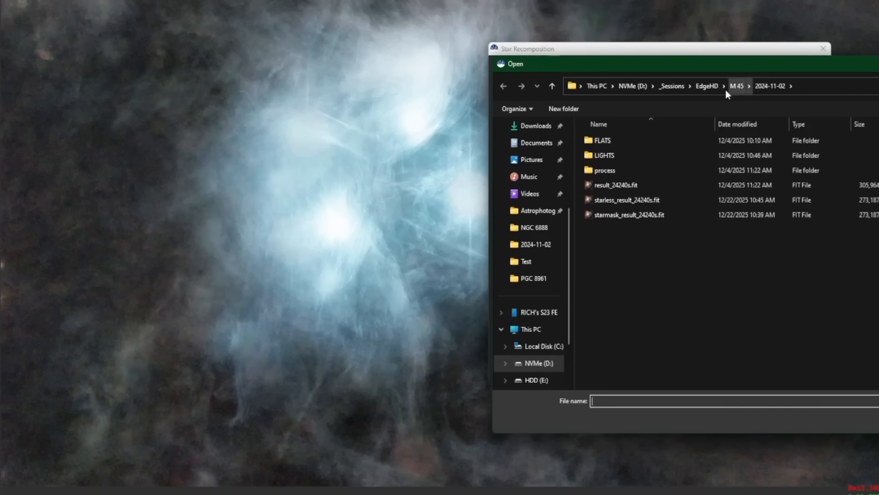
pyautogui.doubleClick(639, 215)
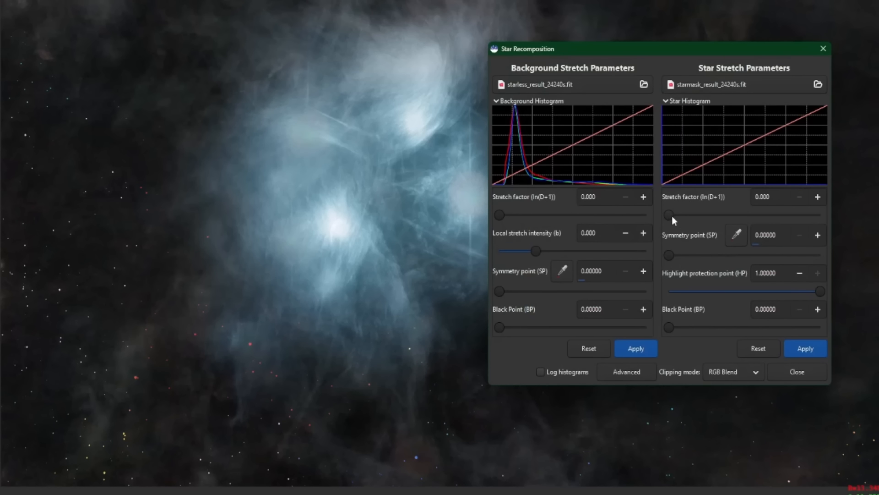
pyautogui.moveTo(672, 215); pyautogui.dragTo(756, 214)
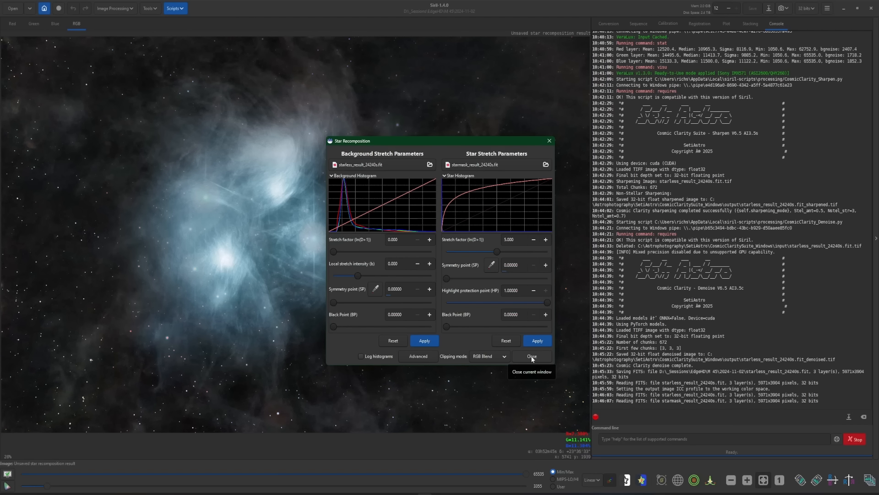
pyautogui.click(532, 356)
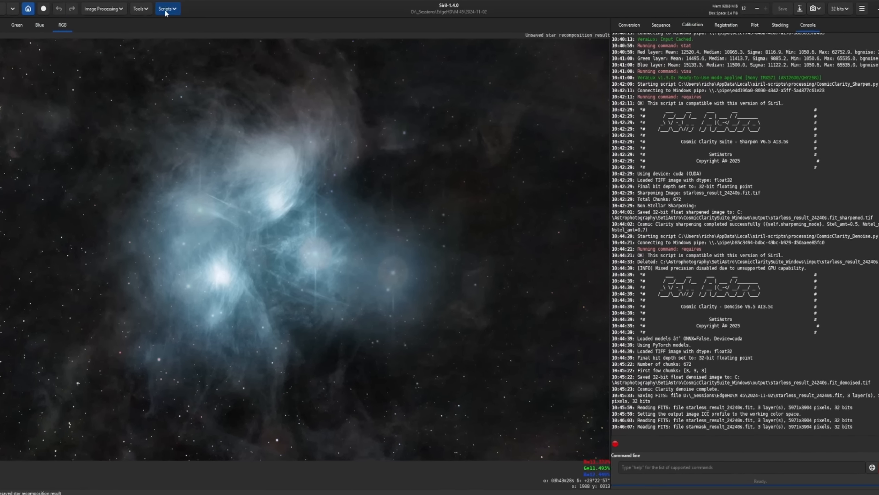
# Start VeraLux_StarComposer.py and load starmask_result_24240s.fit as the linear star mask and starless_result_24240s.fit as the stretched starless image
pyautogui.click(169, 8)
pyautogui.moveTo(226, 33)
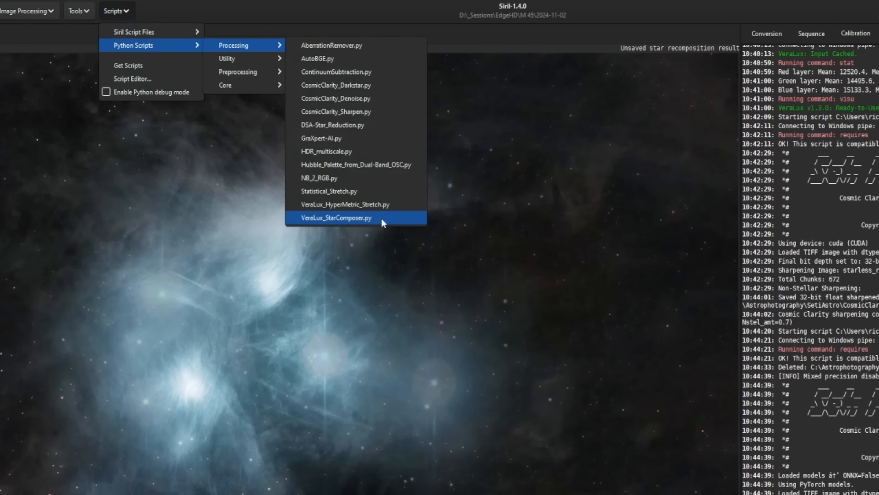
pyautogui.click(382, 219)
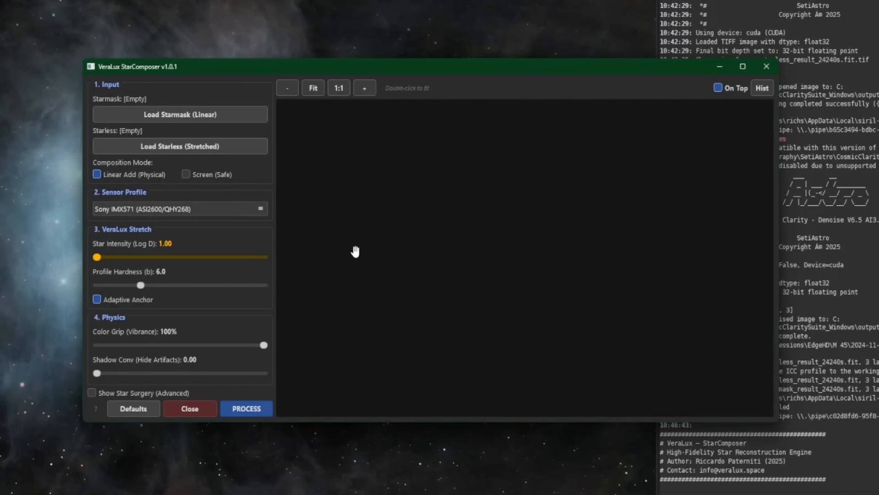
pyautogui.click(168, 121)
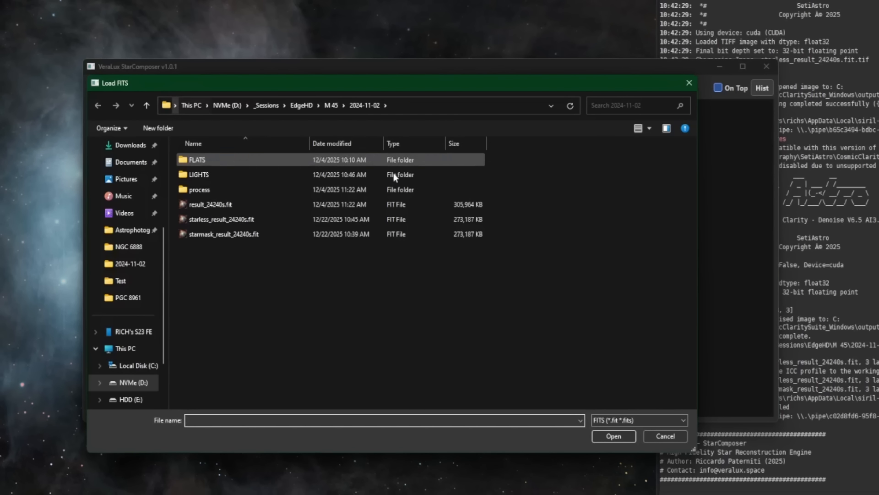
pyautogui.click(229, 235)
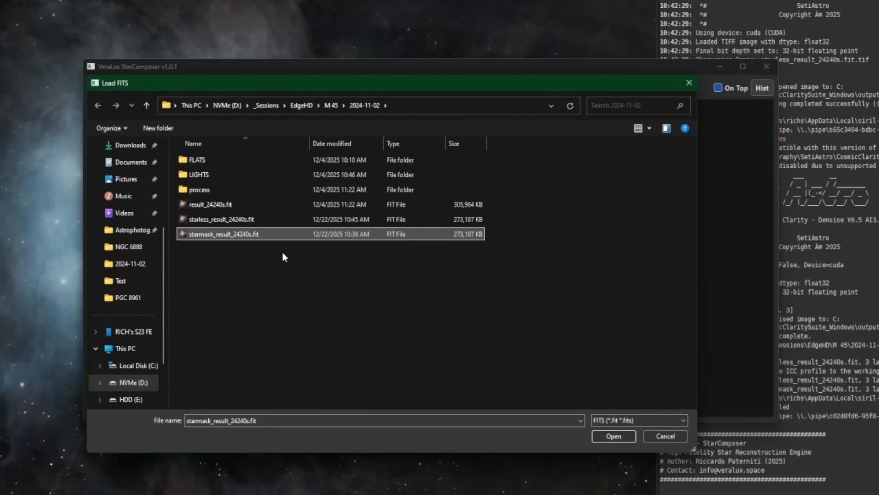
pyautogui.doubleClick(258, 234)
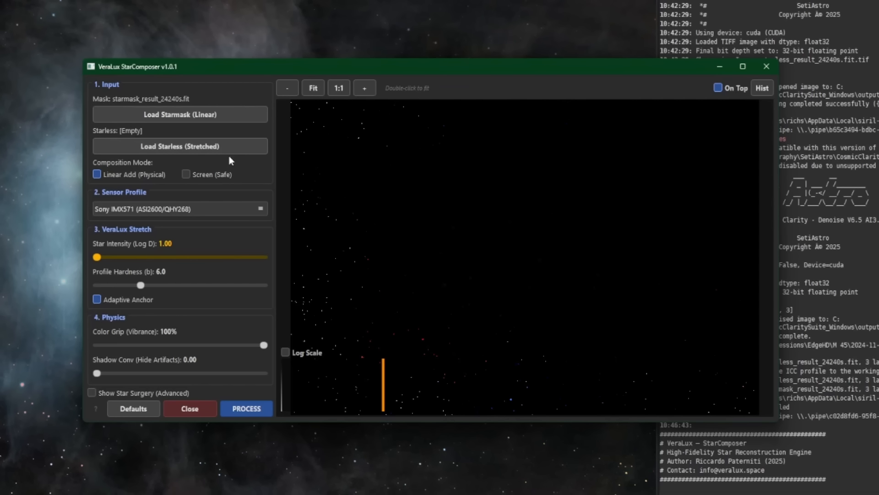
pyautogui.click(197, 146)
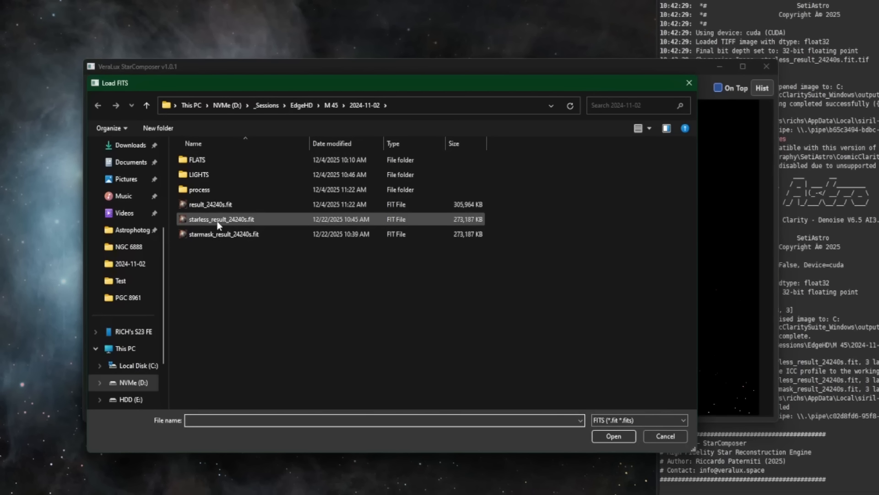
pyautogui.doubleClick(217, 220)
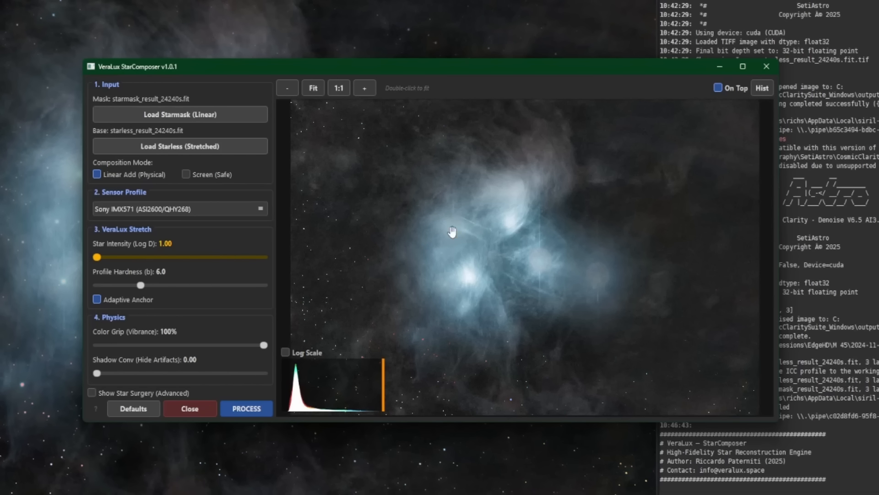
# Examine the combined Pleiades preview at several zoom levels, including 1:1, and return to the fitted view
pyautogui.scroll(-5, 485, 234)
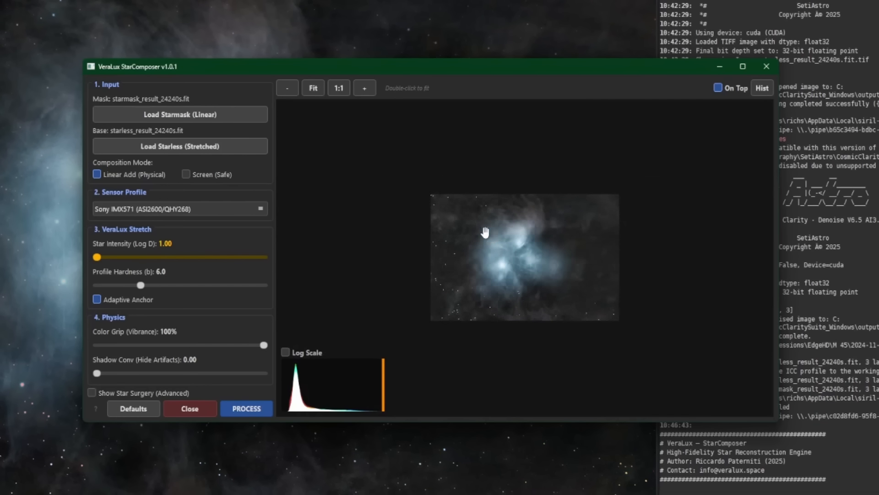
pyautogui.click(364, 91)
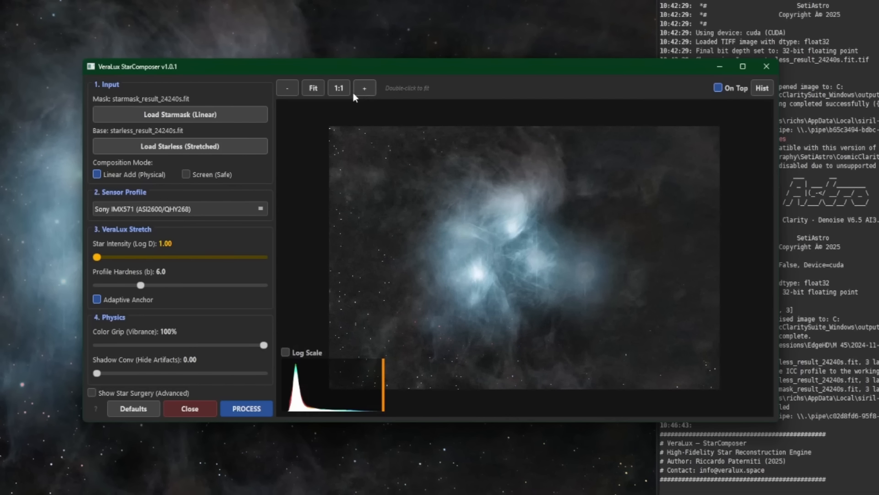
pyautogui.click(290, 89)
pyautogui.click(289, 88)
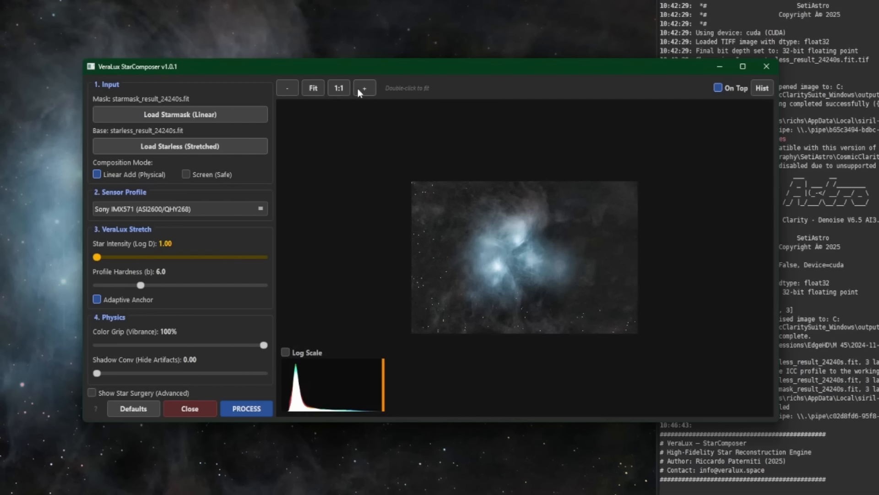
pyautogui.doubleClick(455, 236)
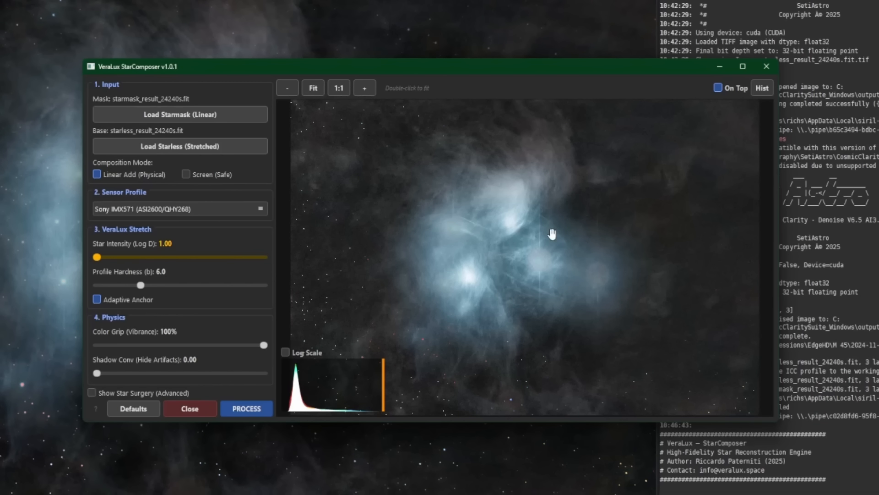
pyautogui.click(342, 89)
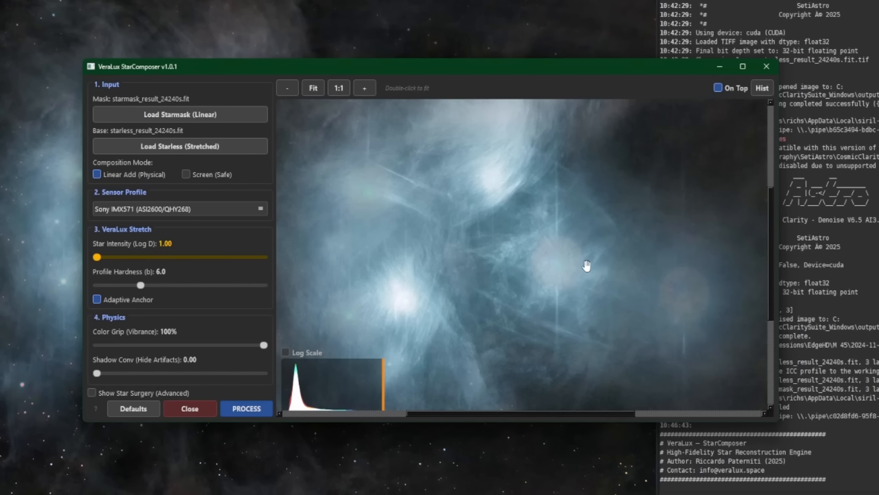
pyautogui.doubleClick(629, 285)
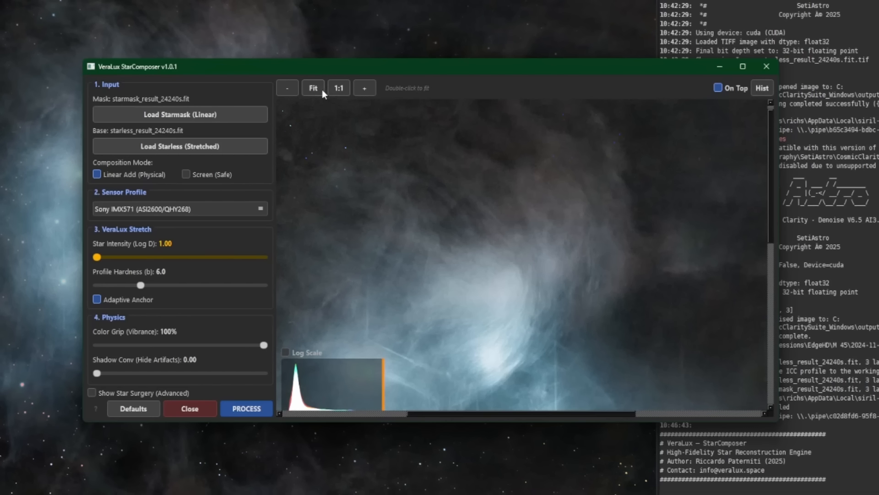
pyautogui.click(322, 89)
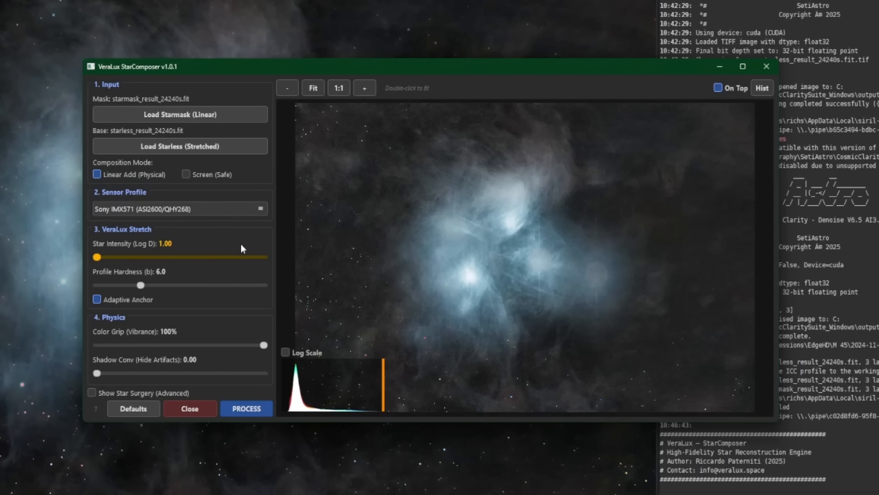
# Review the Linear Add and Screen composition modes, and output the StarComposer guide to the console with the script window moved aside
pyautogui.click(186, 175)
pyautogui.click(97, 175)
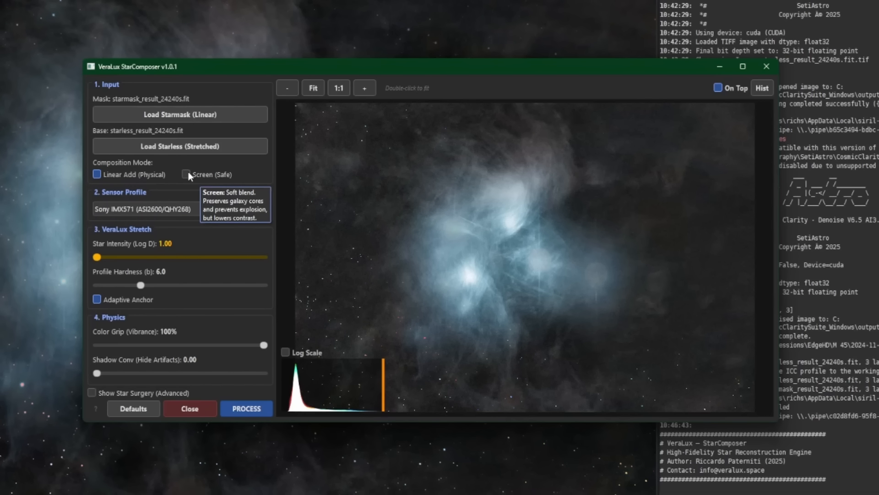
pyautogui.click(95, 409)
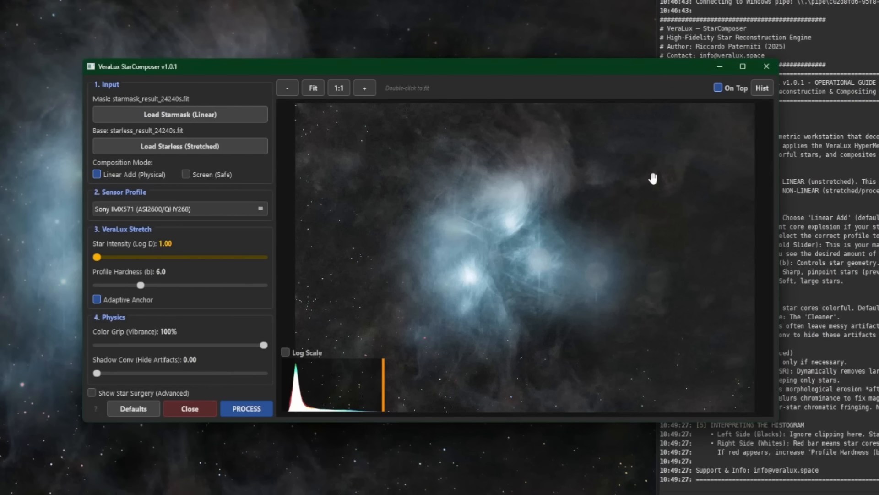
pyautogui.moveTo(590, 68); pyautogui.dragTo(454, 53)
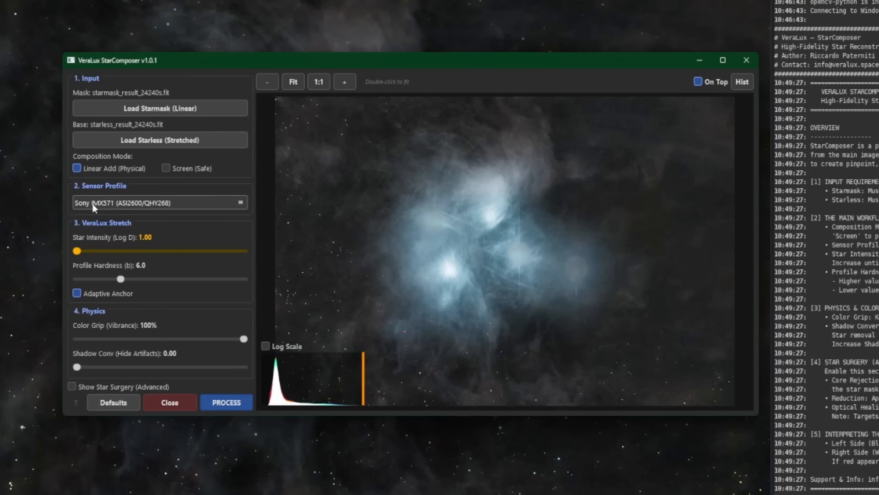
# Keep the Sony IMX571 (ASI2600/QHY268) sensor profile and raise the Star Intensity (Log D) to 4.48
pyautogui.click(95, 204)
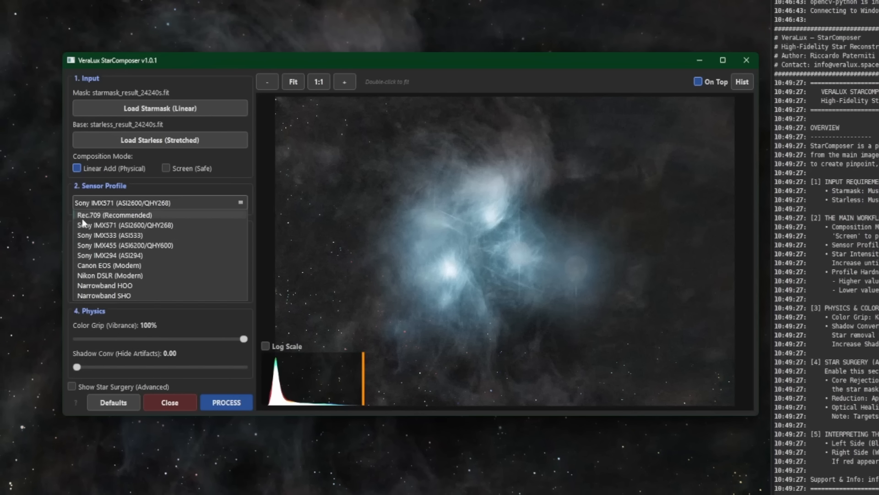
pyautogui.click(107, 202)
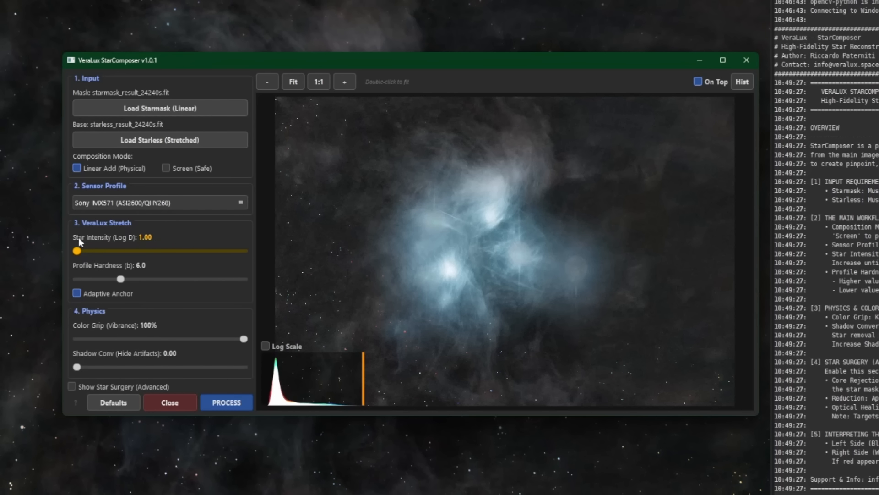
pyautogui.moveTo(77, 250); pyautogui.dragTo(109, 252)
pyautogui.moveTo(108, 251); pyautogui.dragTo(121, 252)
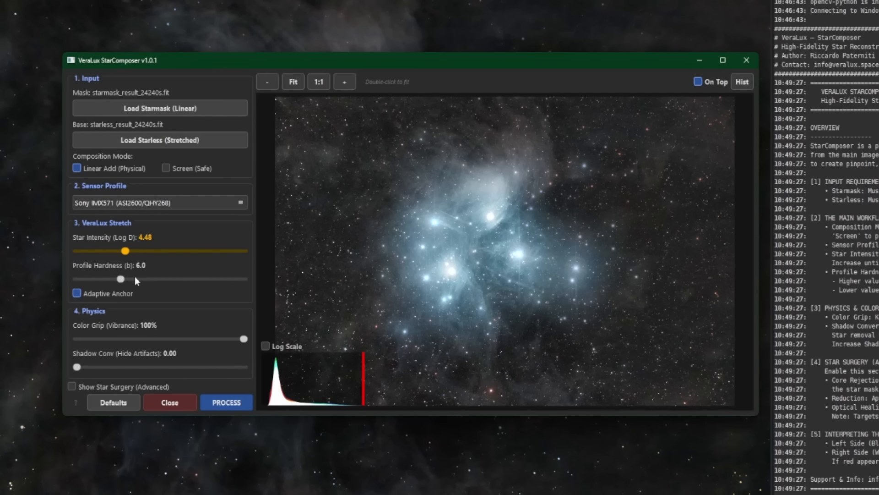
# Maximize the StarComposer window and fit the Pleiades preview to the enlarged area
pyautogui.click(724, 61)
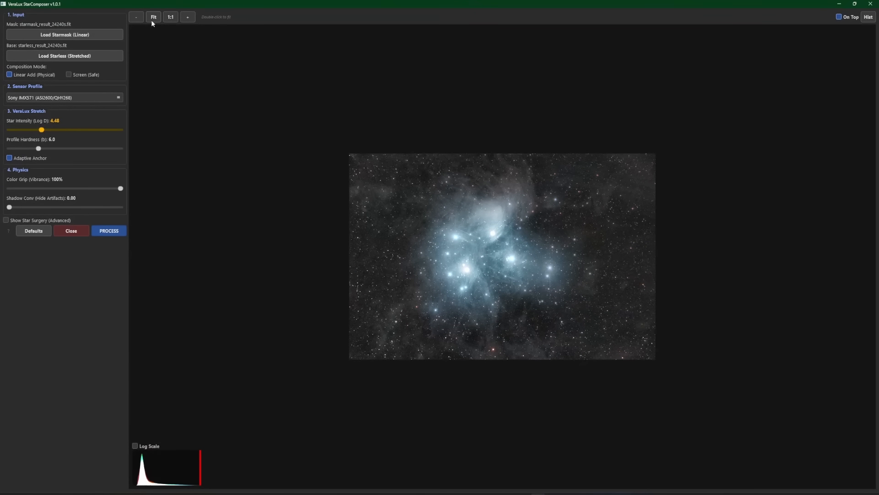
pyautogui.click(152, 19)
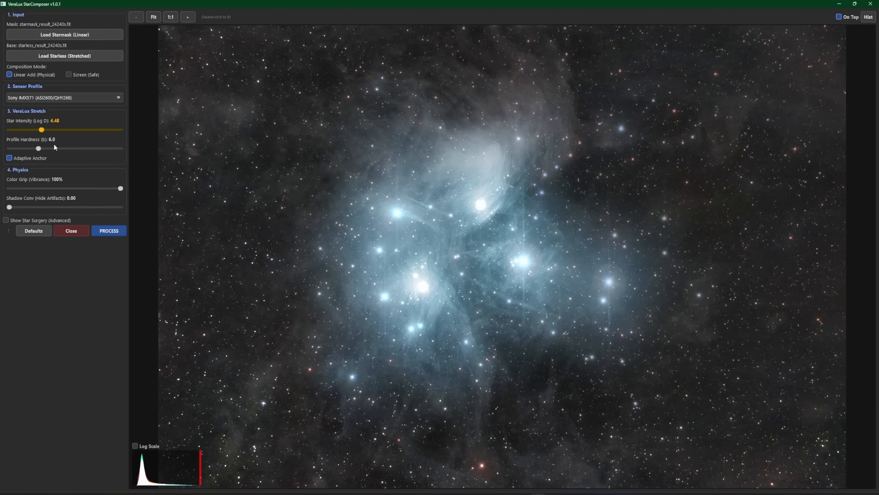
# Try Profile Hardness (b) at 9.7, at 11.7, higher still and near its minimum, and reset it to 6.0
pyautogui.moveTo(39, 148); pyautogui.dragTo(60, 148)
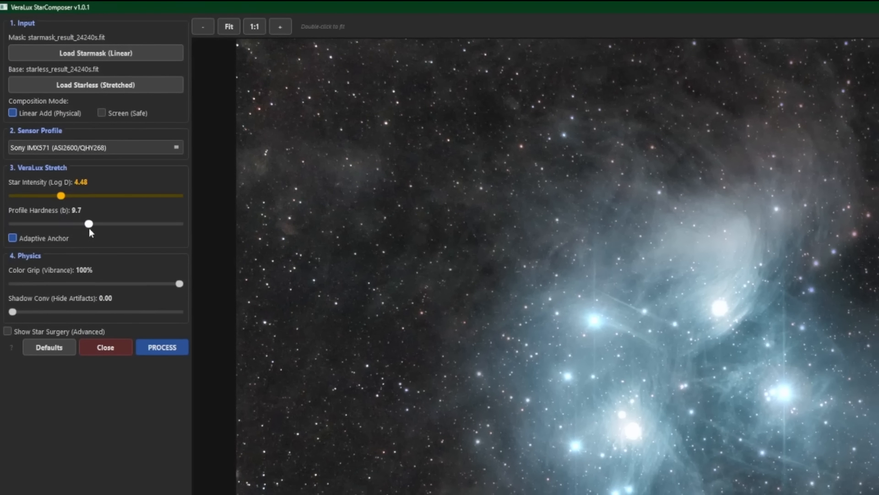
pyautogui.moveTo(105, 228); pyautogui.dragTo(106, 229)
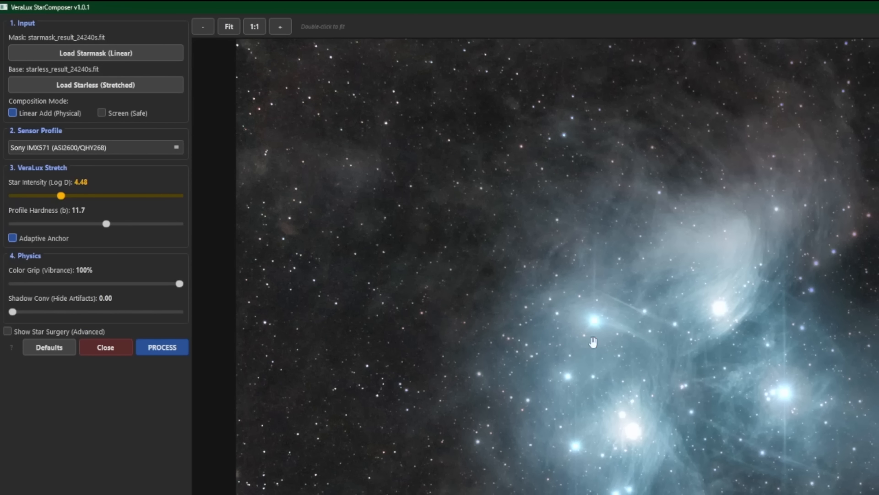
pyautogui.moveTo(107, 224); pyautogui.dragTo(142, 224)
pyautogui.moveTo(142, 223); pyautogui.dragTo(17, 224)
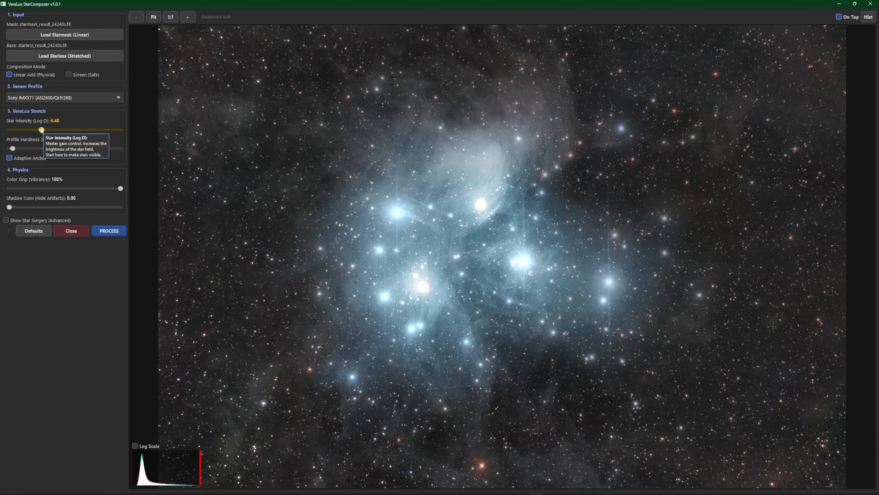
pyautogui.doubleClick(13, 148)
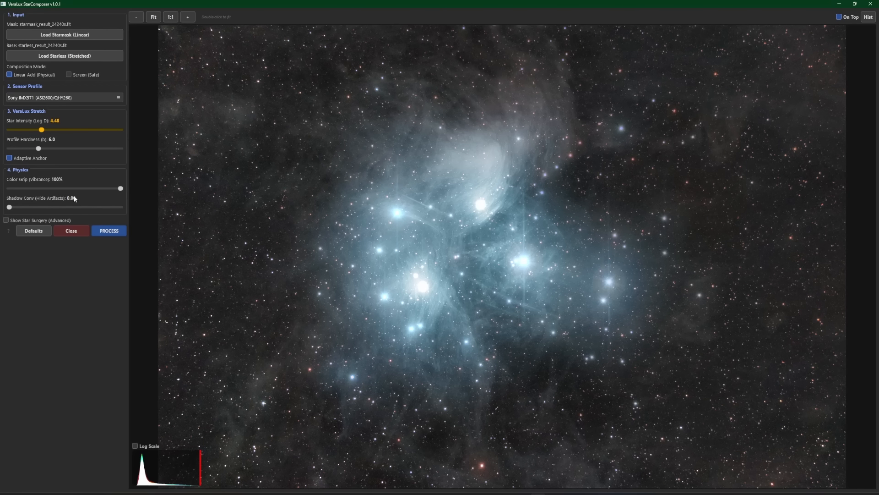
# Lower the Star Intensity (Log D) to 3.70, and try a reduced Color Grip (Vibrance) before restoring it to 100%
pyautogui.moveTo(42, 130); pyautogui.dragTo(34, 131)
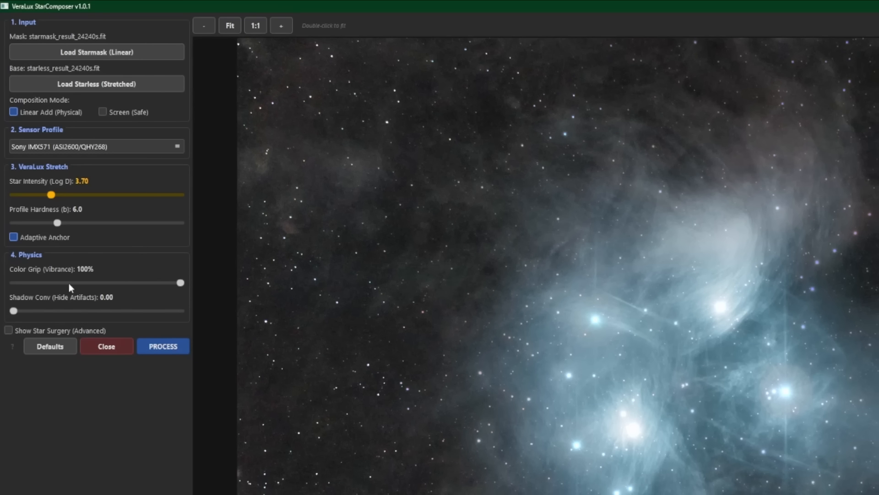
pyautogui.moveTo(180, 283); pyautogui.dragTo(107, 283)
pyautogui.moveTo(106, 284); pyautogui.dragTo(181, 282)
# Examine the star colours in the dark background up close, and try a higher Shadow Conv (Hide Artifacts) before restoring it to 0.00
pyautogui.scroll(2, 752, 384)
pyautogui.scroll(2, 751, 384)
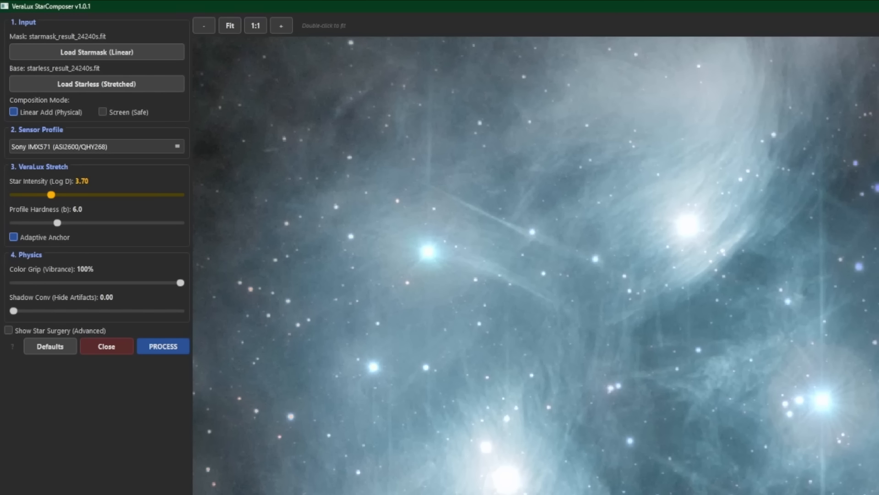
pyautogui.moveTo(683, 252); pyautogui.dragTo(179, 494)
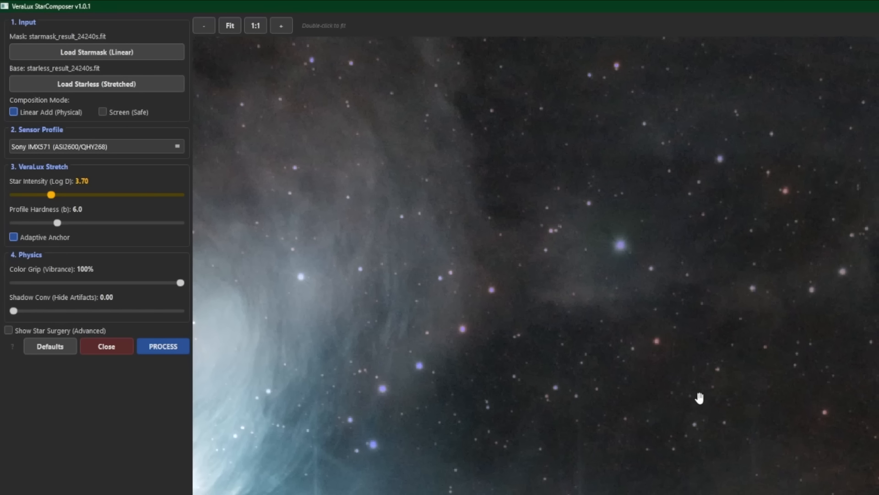
pyautogui.moveTo(13, 313); pyautogui.dragTo(130, 311)
pyautogui.moveTo(130, 312); pyautogui.dragTo(14, 311)
# Show the advanced Star Surgery settings and inspect the bright central stars before returning to the fitted preview
pyautogui.click(8, 330)
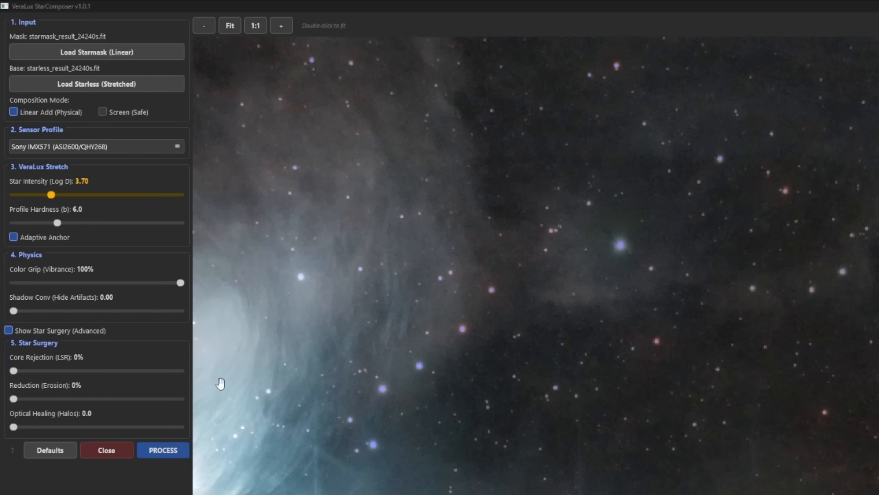
pyautogui.moveTo(216, 380); pyautogui.dragTo(813, 140)
pyautogui.moveTo(814, 268); pyautogui.dragTo(755, 147)
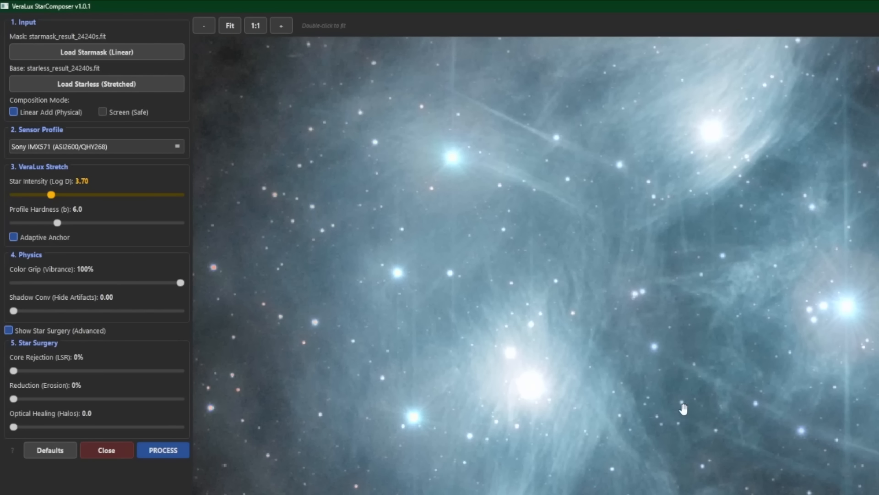
pyautogui.click(230, 26)
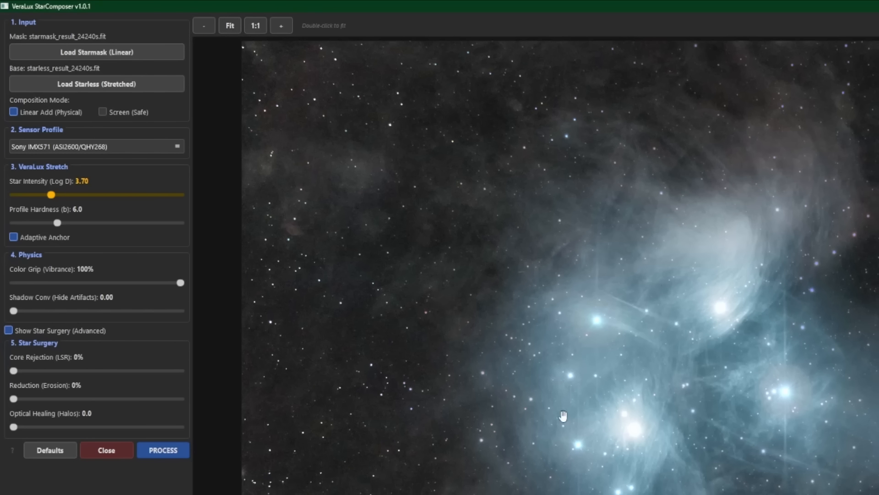
# Try Core Rejection (LSR) at 73% and higher and an increased Reduction (Erosion), and restore both to 0%
pyautogui.moveTo(14, 371); pyautogui.dragTo(42, 371)
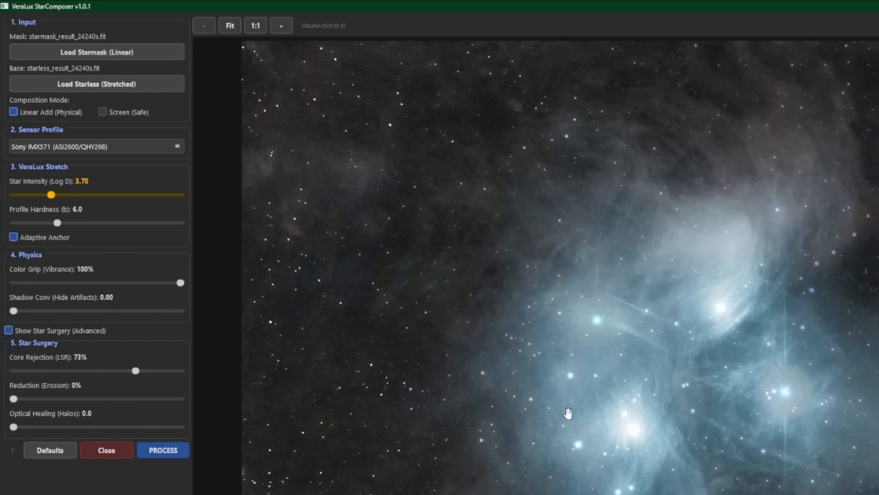
pyautogui.moveTo(137, 370); pyautogui.dragTo(156, 370)
pyautogui.moveTo(155, 370); pyautogui.dragTo(162, 370)
pyautogui.moveTo(163, 371); pyautogui.dragTo(17, 388)
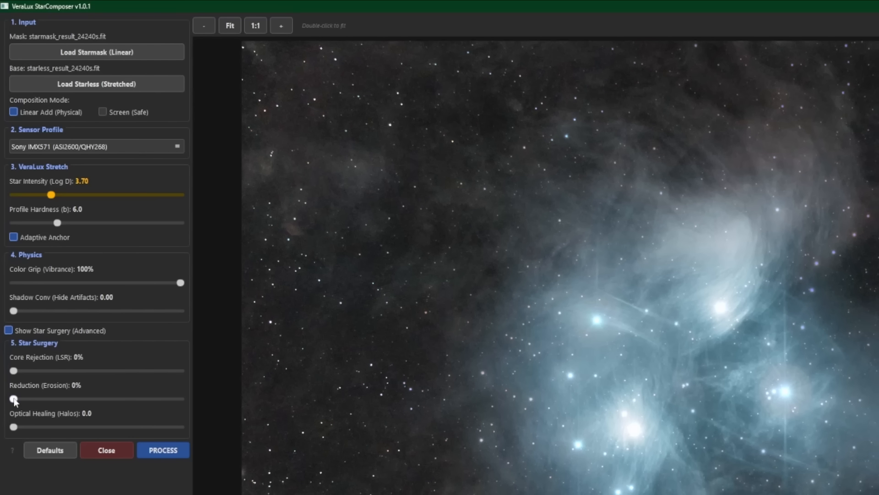
pyautogui.moveTo(14, 399); pyautogui.dragTo(109, 399)
pyautogui.moveTo(109, 398); pyautogui.dragTo(4, 399)
# Try several higher Optical Healing (Halos) settings on a close-up of the coloured background stars, and restore the value to 0.0
pyautogui.scroll(5, 536, 265)
pyautogui.moveTo(877, 126); pyautogui.dragTo(667, 481)
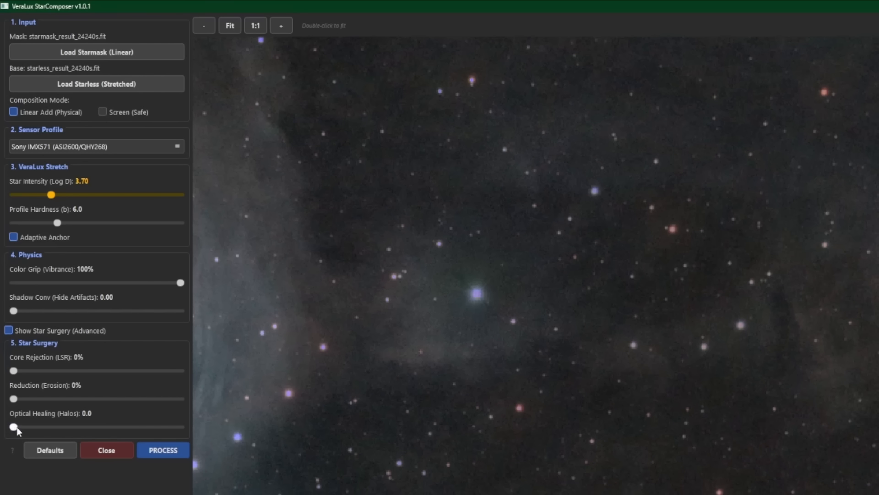
pyautogui.click(142, 427)
pyautogui.moveTo(140, 427); pyautogui.dragTo(164, 427)
pyautogui.moveTo(165, 428); pyautogui.dragTo(133, 427)
pyautogui.moveTo(131, 427); pyautogui.dragTo(1, 428)
pyautogui.click(87, 331)
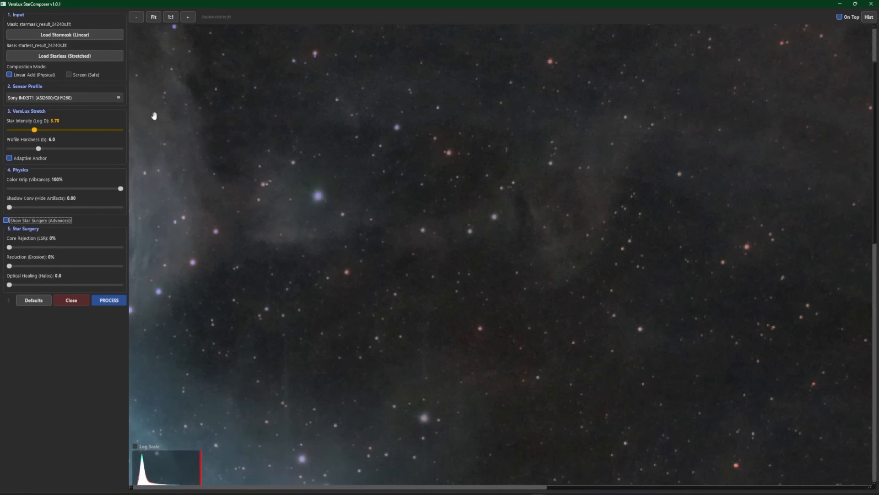
# Process the star composition from the restored-size StarComposer window, and set the resulting image's lower display cutoff to 0
pyautogui.click(229, 26)
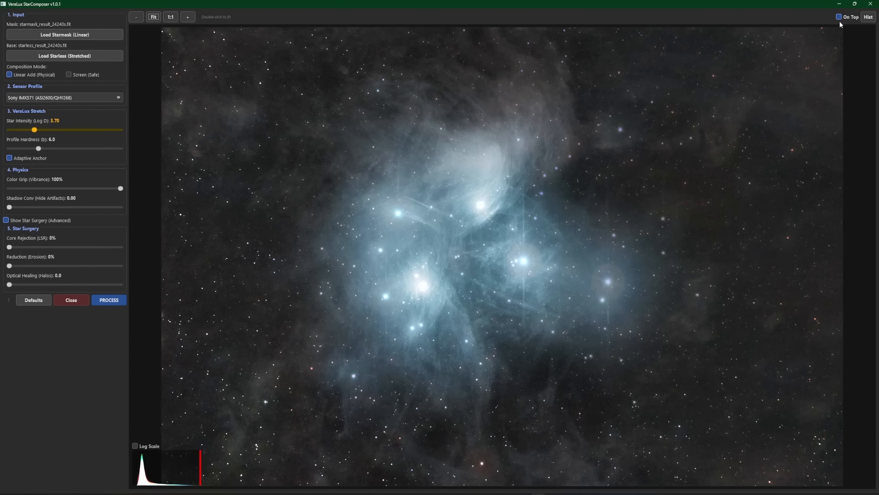
pyautogui.click(856, 4)
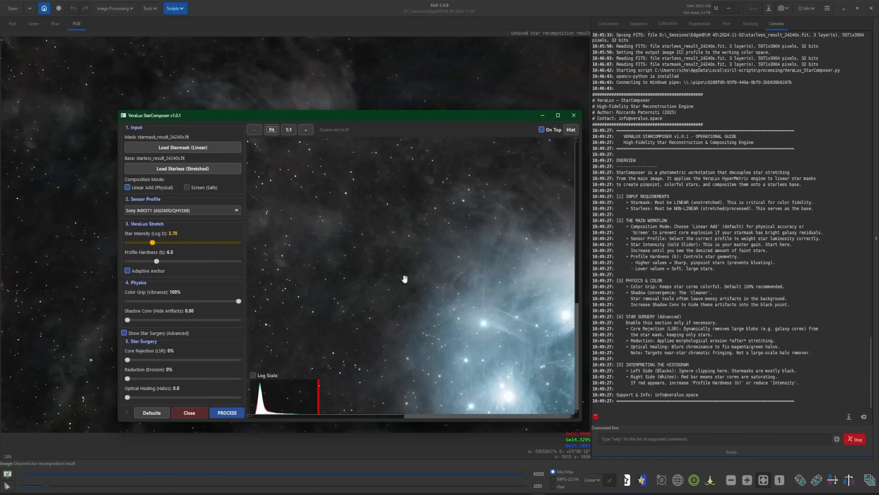
pyautogui.doubleClick(381, 288)
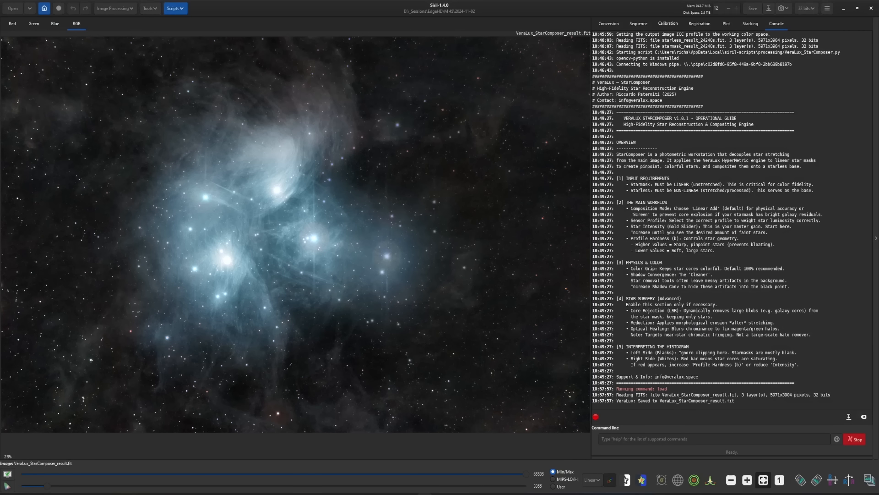
pyautogui.moveTo(47, 486); pyautogui.dragTo(22, 486)
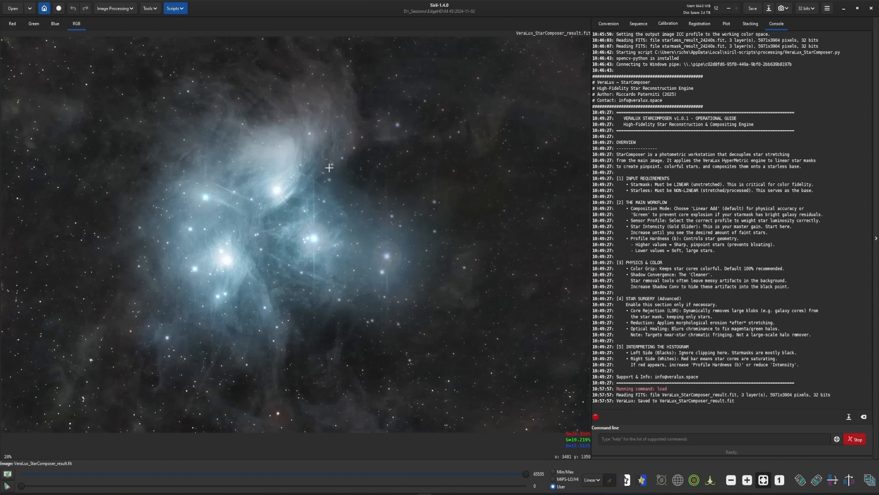
# Run CosmicClarity_Sharpen.py on the combined image in Stellar Only mode with a Stellar Amount of 0.50, and close the script
pyautogui.click(175, 8)
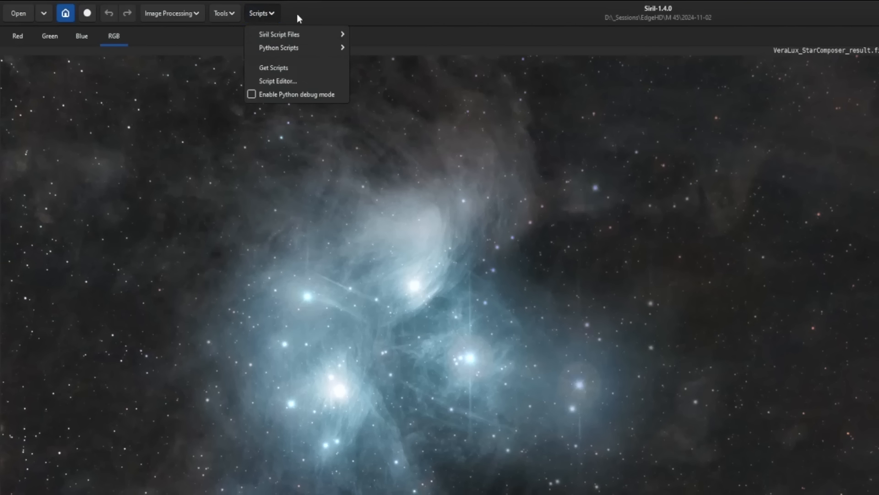
pyautogui.moveTo(339, 51)
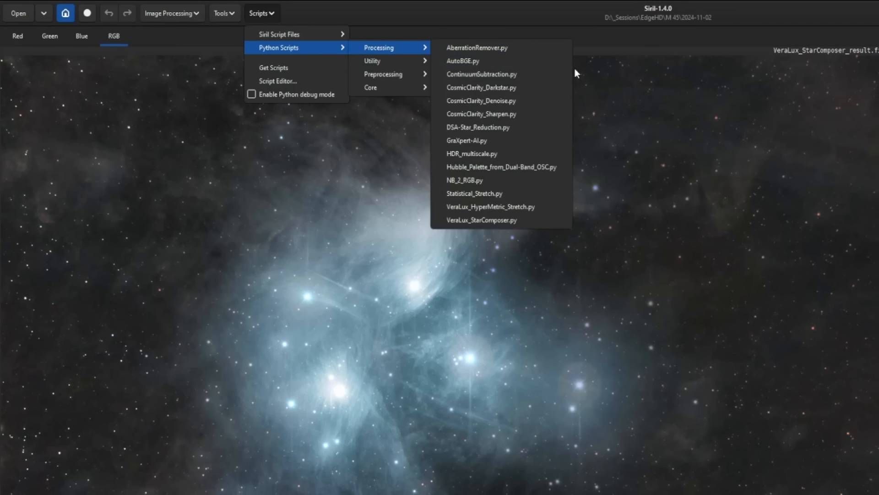
pyautogui.click(515, 114)
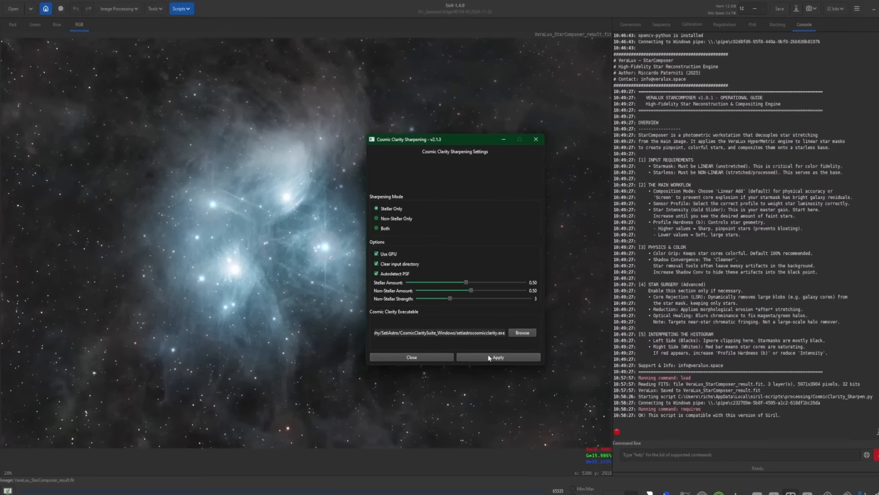
pyautogui.click(489, 357)
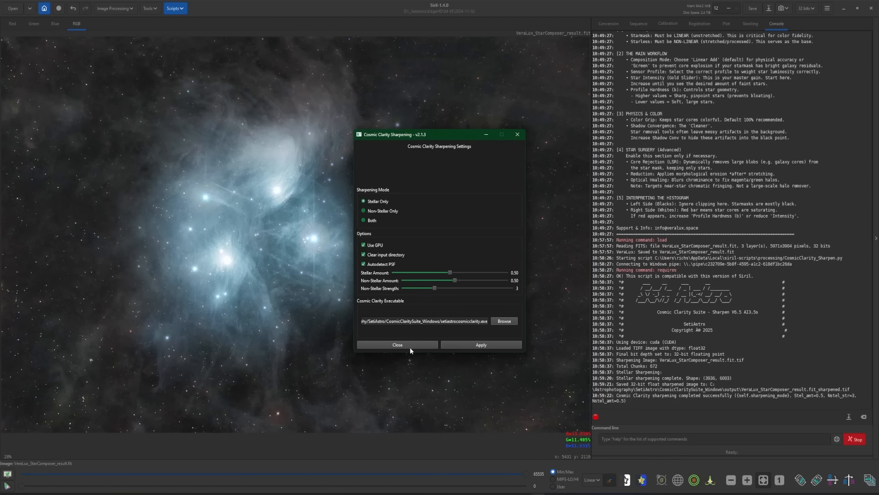
pyautogui.click(410, 347)
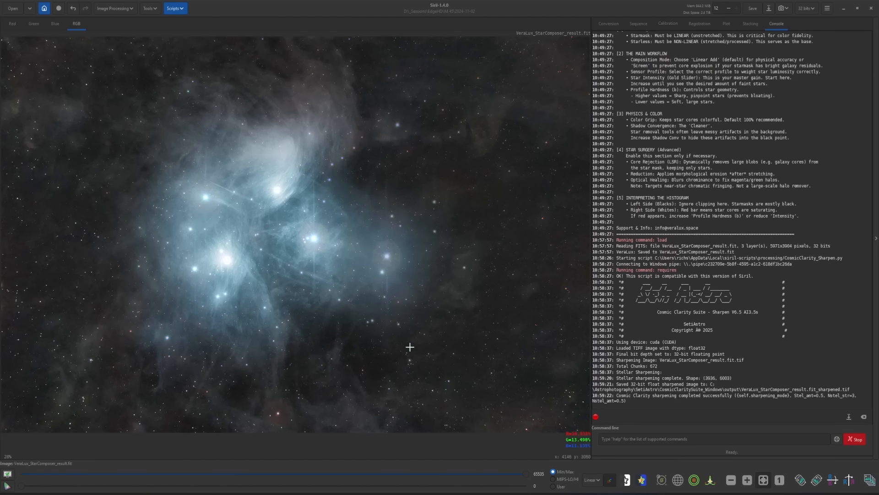
# Save the sharpened image, and select VeraLux_StarComposer_result.fit in the 2024-11-02 folder in File Explorer
pyautogui.click(753, 10)
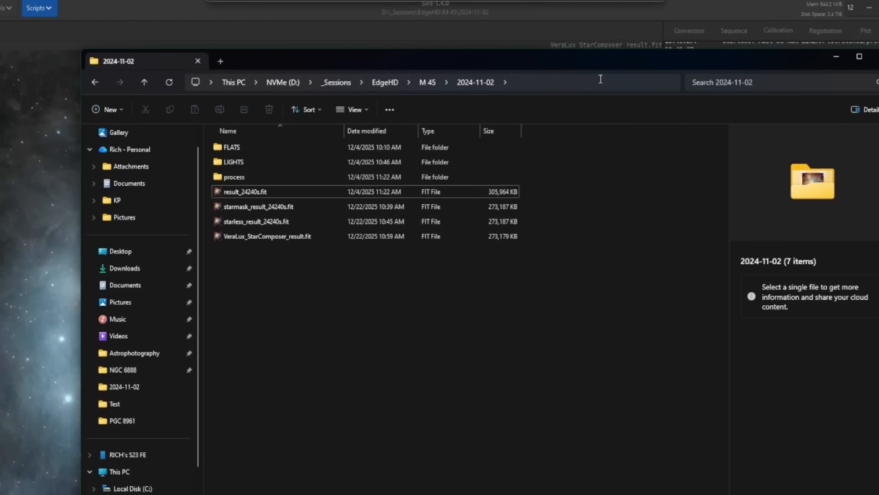
pyautogui.click(273, 237)
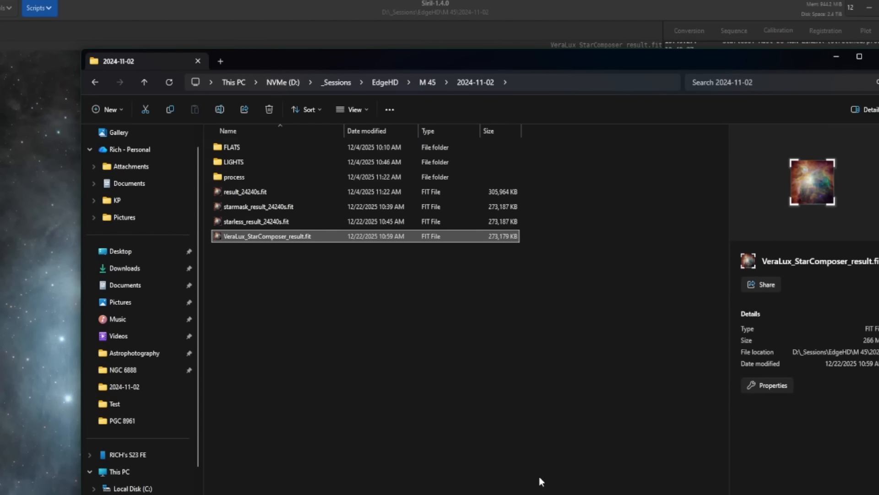